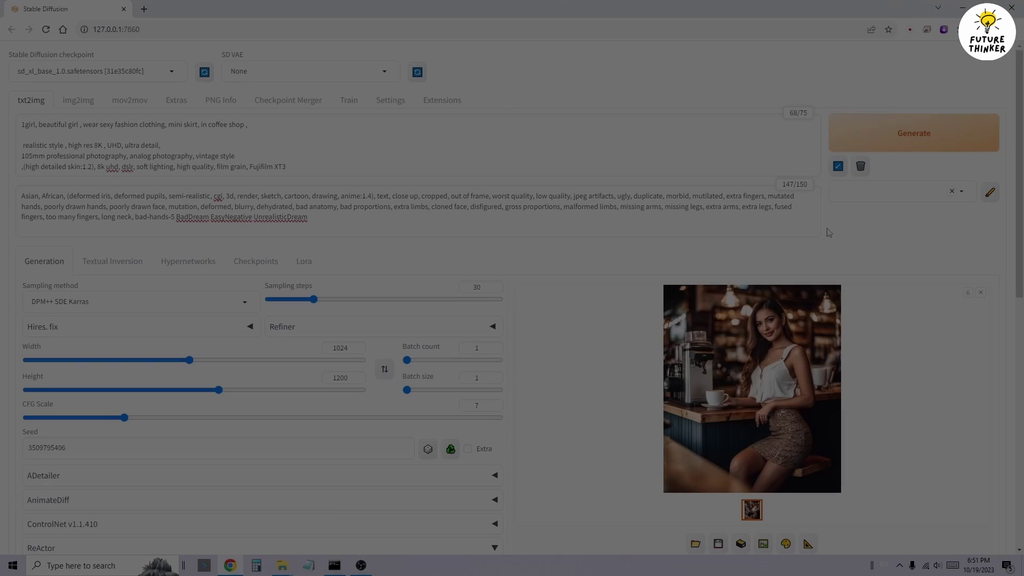
- Set hires fix to the Latent upscaler at 1× upscale and select the hires steps value
{"action": "left_click", "coordinate": [761, 347]}
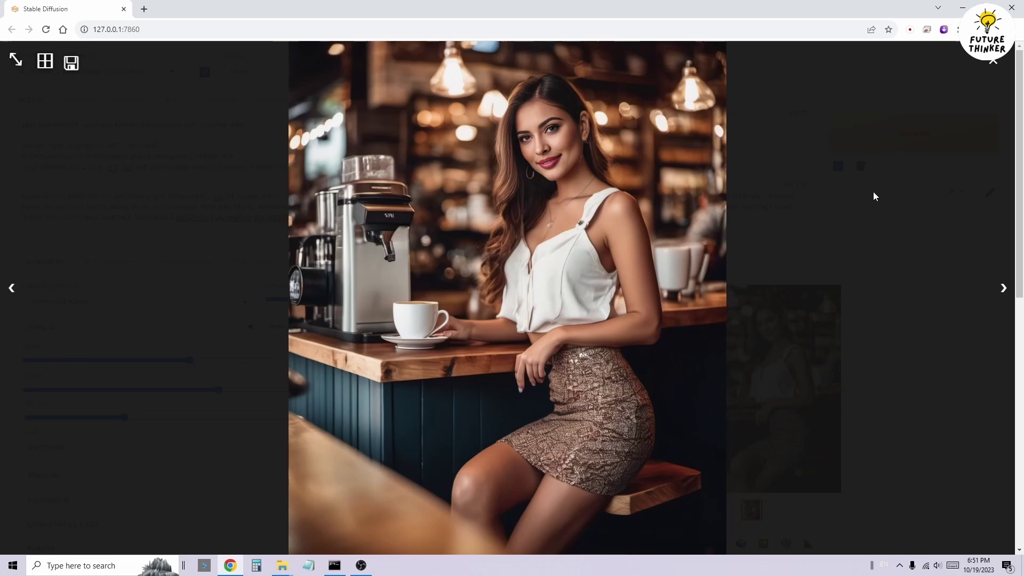
{"action": "left_click", "coordinate": [569, 203]}
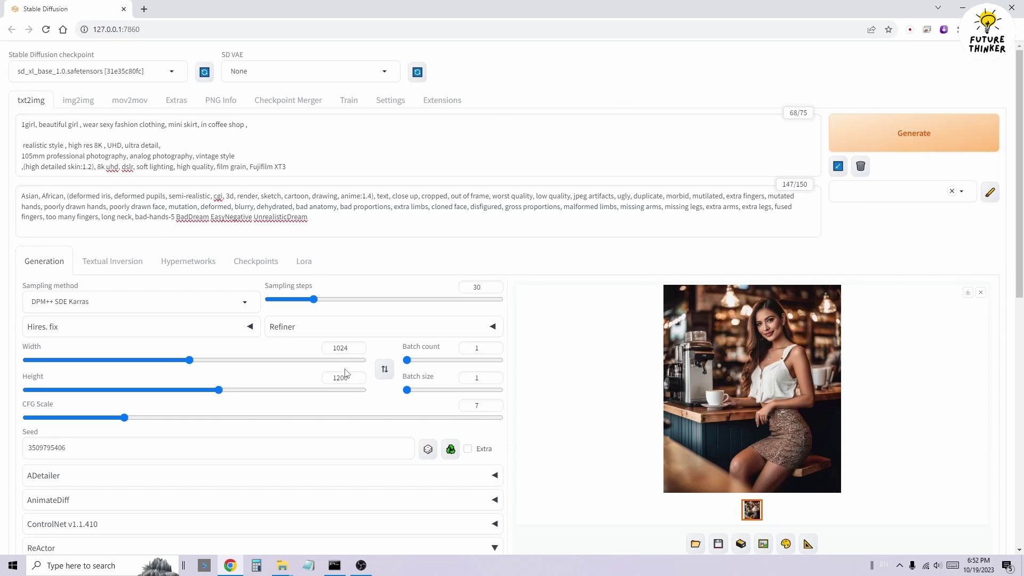
{"action": "left_click", "coordinate": [168, 326]}
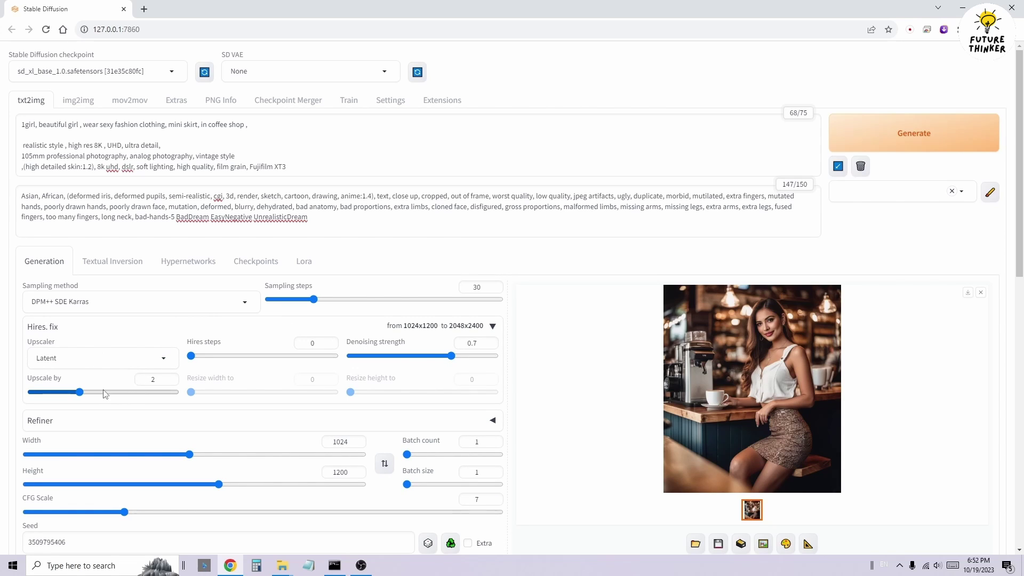
{"action": "left_click_drag", "start_coordinate": [80, 392], "coordinate": [31, 392]}
{"action": "left_click", "coordinate": [137, 355]}
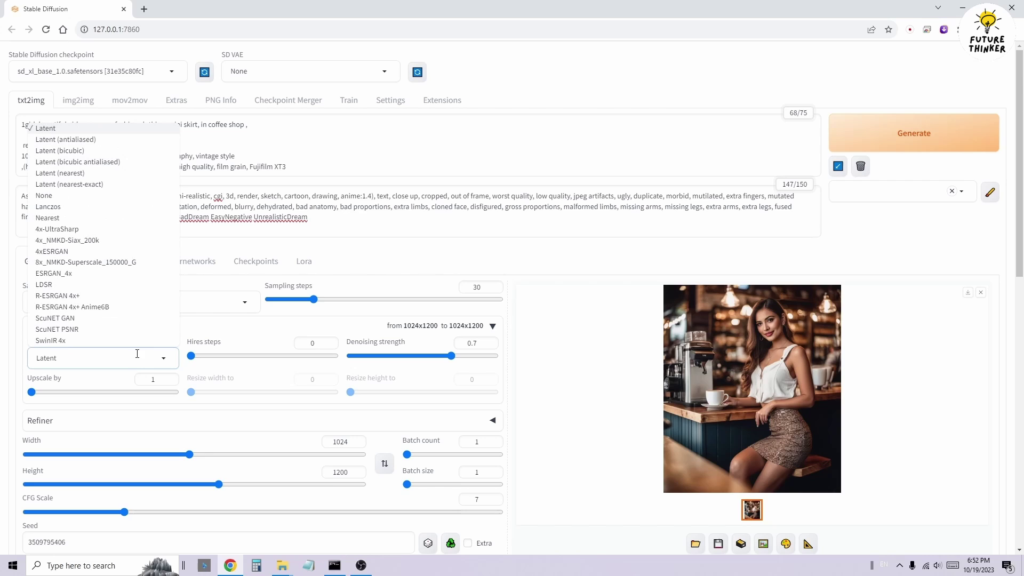
{"action": "left_click", "coordinate": [60, 128]}
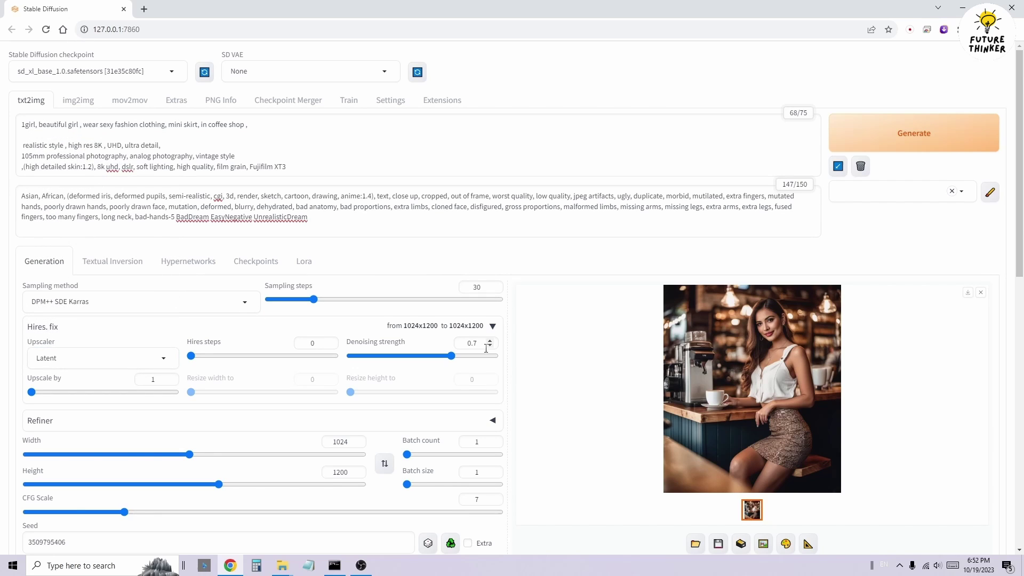
{"action": "double_click", "coordinate": [298, 342]}
- Enter 30 hires steps, check the ReActor settings, and start generating the coffee-shop image
{"action": "type", "text": "30"}
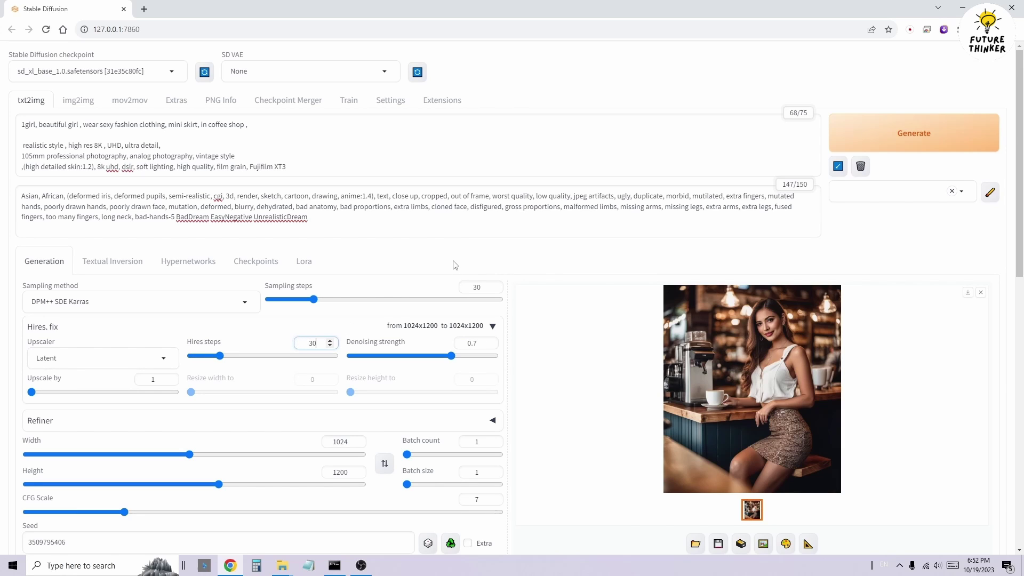
{"action": "scroll", "coordinate": [517, 414], "scroll_direction": "down", "scroll_amount": 5}
{"action": "scroll", "coordinate": [517, 414], "scroll_direction": "down", "scroll_amount": 4}
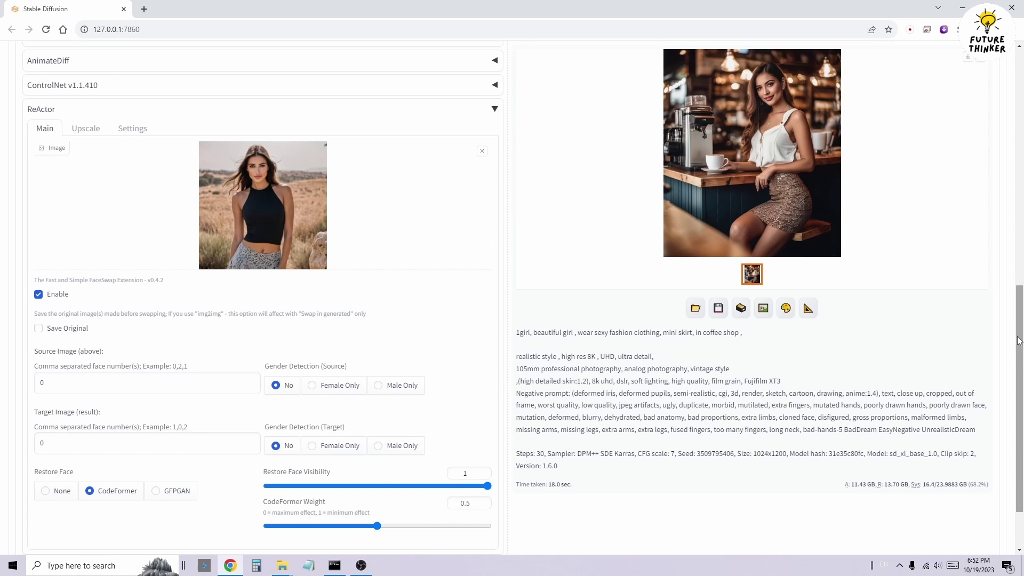
{"action": "scroll", "coordinate": [1022, 337], "scroll_direction": "up", "scroll_amount": 10}
{"action": "left_click", "coordinate": [923, 140]}
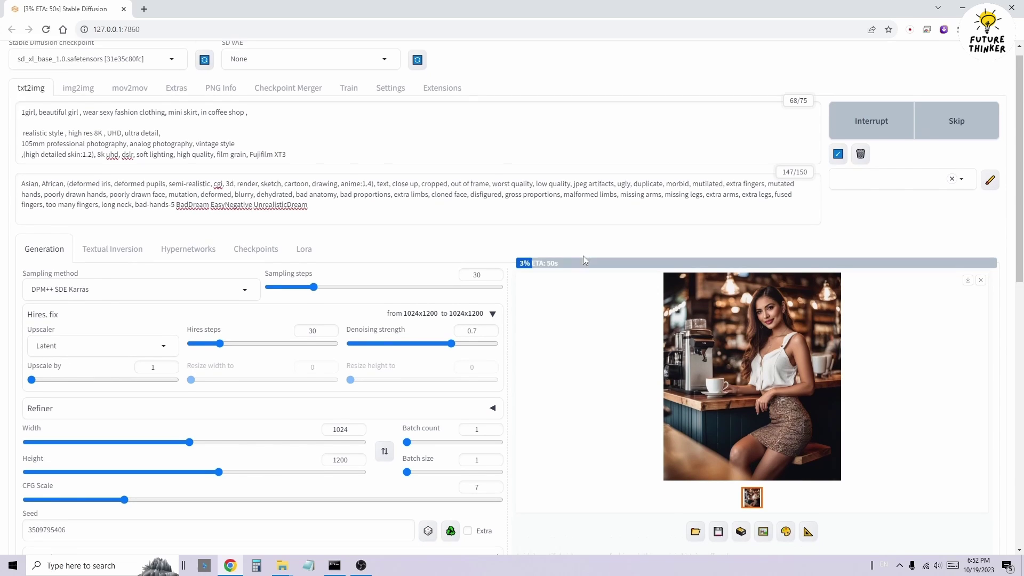
- Follow the ReActor face swap in the console log until the image finishes
{"action": "scroll", "coordinate": [585, 261], "scroll_direction": "down", "scroll_amount": 7}
{"action": "scroll", "coordinate": [585, 260], "scroll_direction": "down", "scroll_amount": 3}
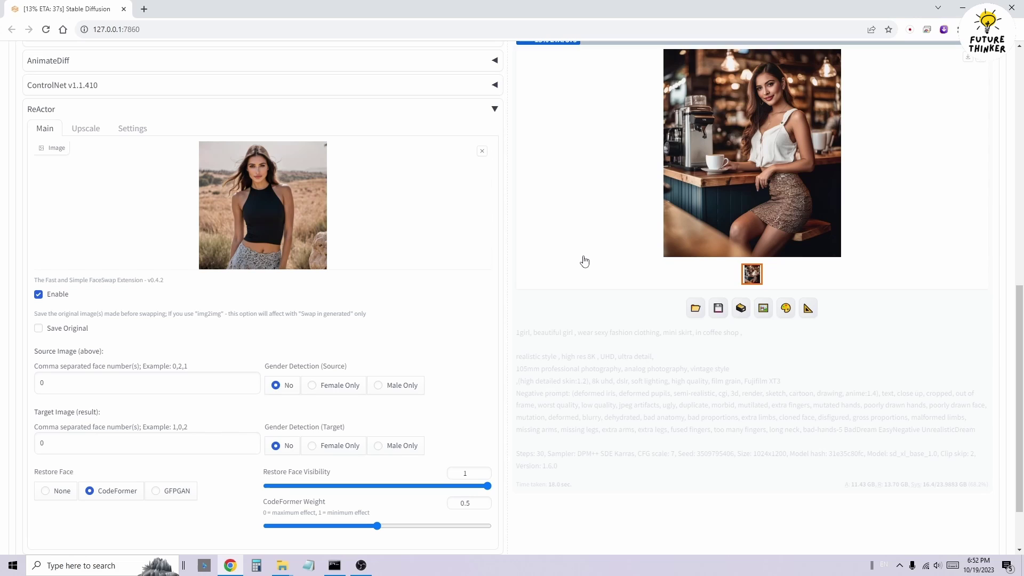
{"action": "scroll", "coordinate": [1022, 349], "scroll_direction": "up", "scroll_amount": 1}
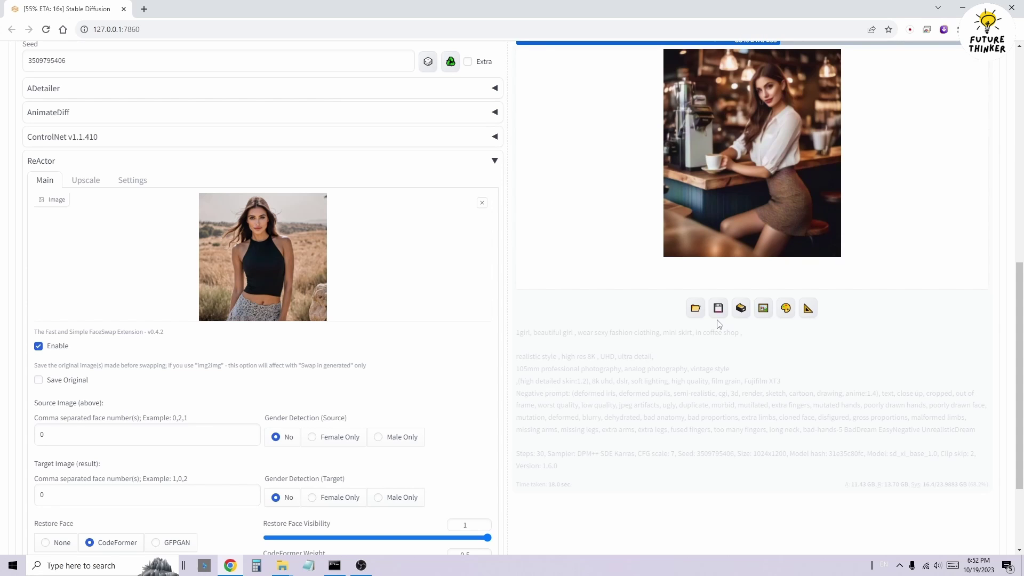
{"action": "scroll", "coordinate": [1001, 209], "scroll_direction": "up", "scroll_amount": 7}
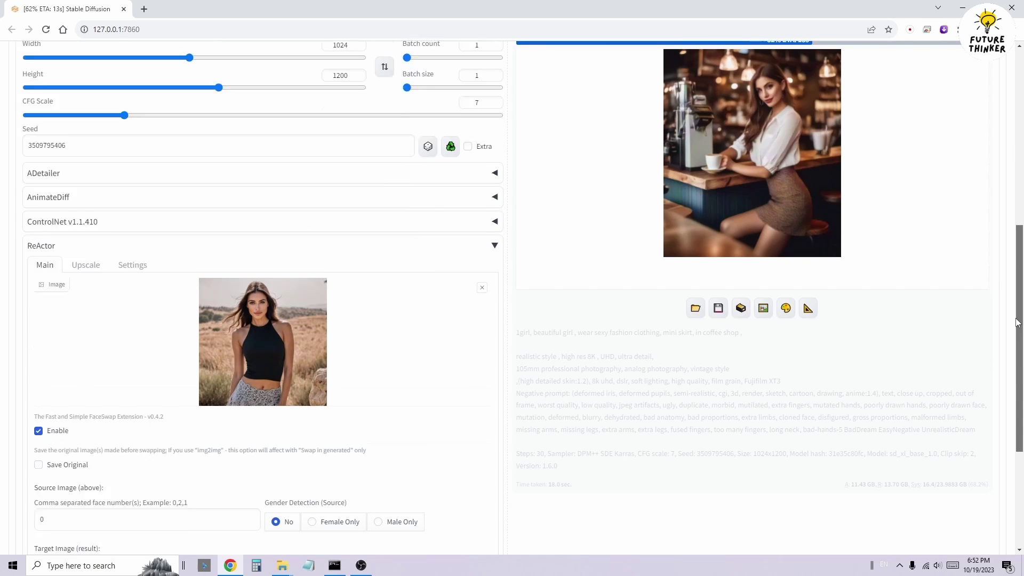
{"action": "scroll", "coordinate": [1003, 213], "scroll_direction": "down", "scroll_amount": 1}
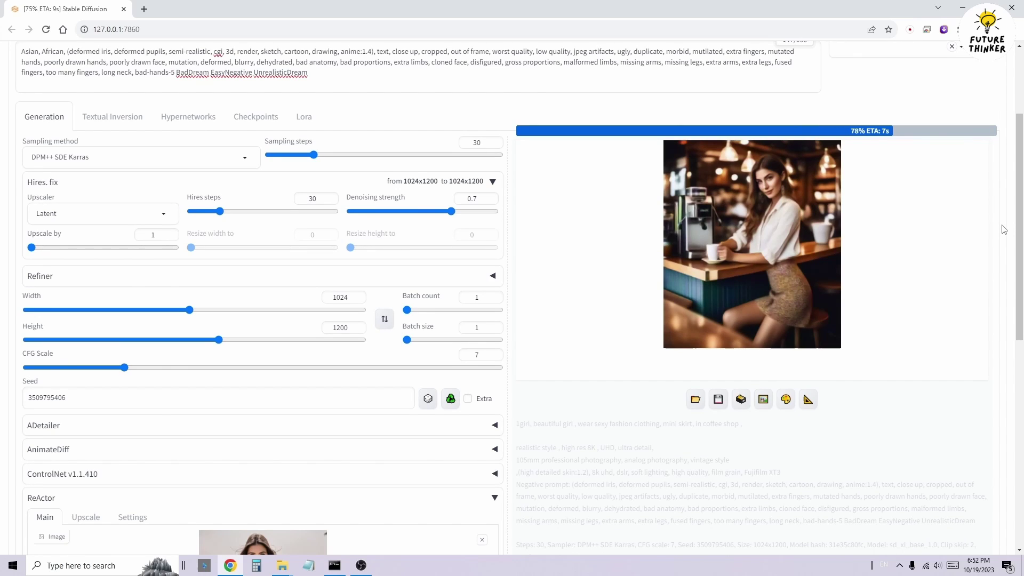
{"action": "left_click", "coordinate": [334, 566]}
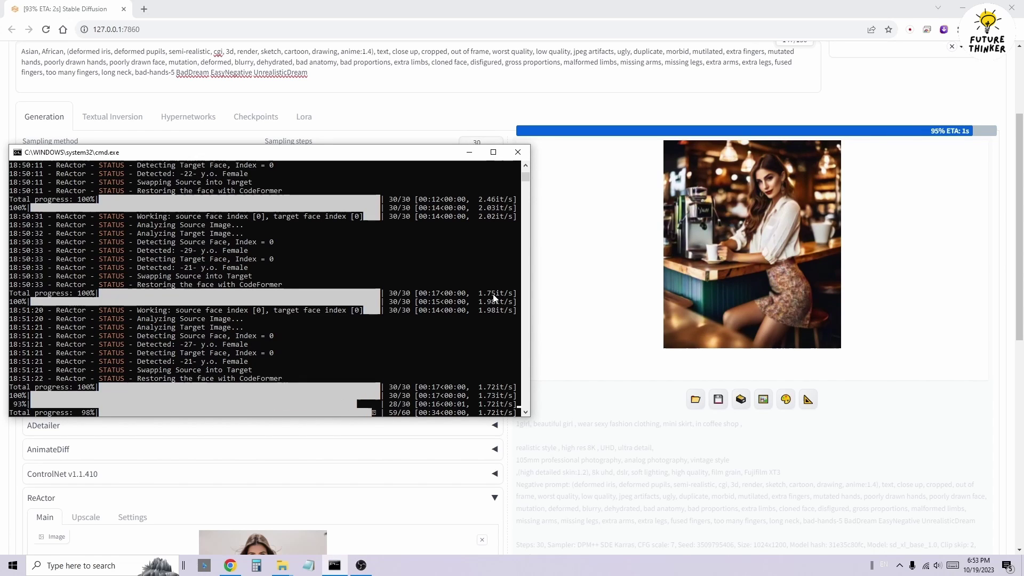
{"action": "left_click", "coordinate": [635, 421]}
{"action": "scroll", "coordinate": [635, 421], "scroll_direction": "down", "scroll_amount": 5}
{"action": "scroll", "coordinate": [634, 421], "scroll_direction": "down", "scroll_amount": 4}
- After viewing the result, swap ReActor's source face for the white lace dress photo
{"action": "left_click", "coordinate": [779, 198]}
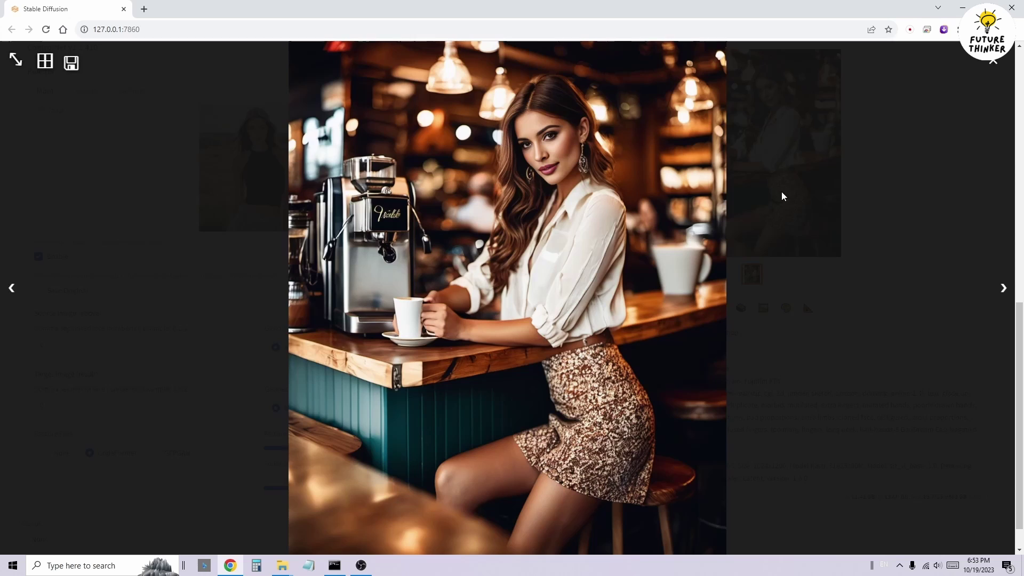
{"action": "left_click", "coordinate": [848, 356]}
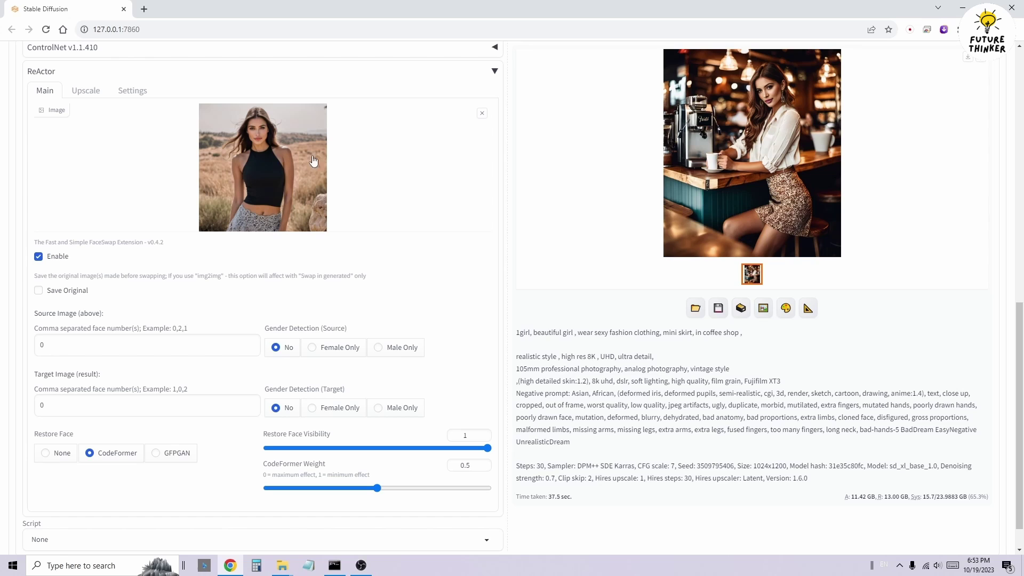
{"action": "left_click", "coordinate": [482, 113]}
{"action": "left_click", "coordinate": [358, 141]}
{"action": "left_click", "coordinate": [570, 442]}
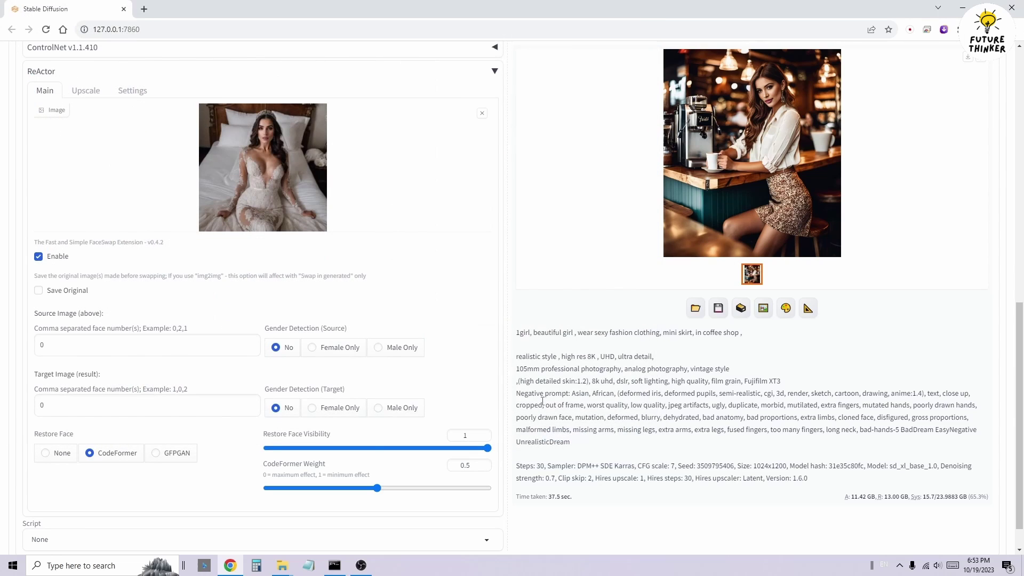
- Replace 'sexy fashion clothing, mini skirt,' with 'fashion dress,' in the prompt and generate
{"action": "scroll", "coordinate": [869, 341], "scroll_direction": "up", "scroll_amount": 4}
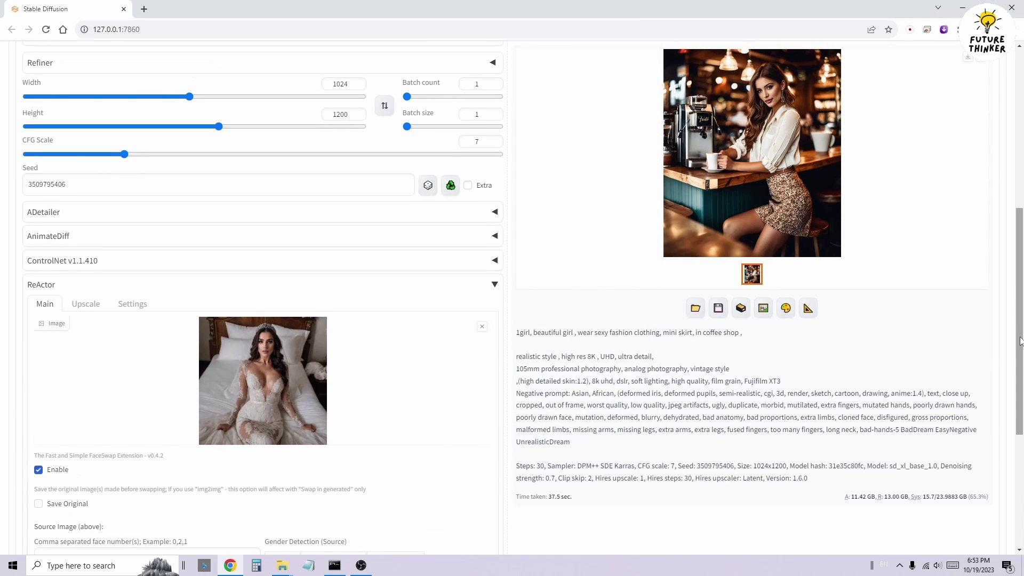
{"action": "scroll", "coordinate": [869, 341], "scroll_direction": "up", "scroll_amount": 6}
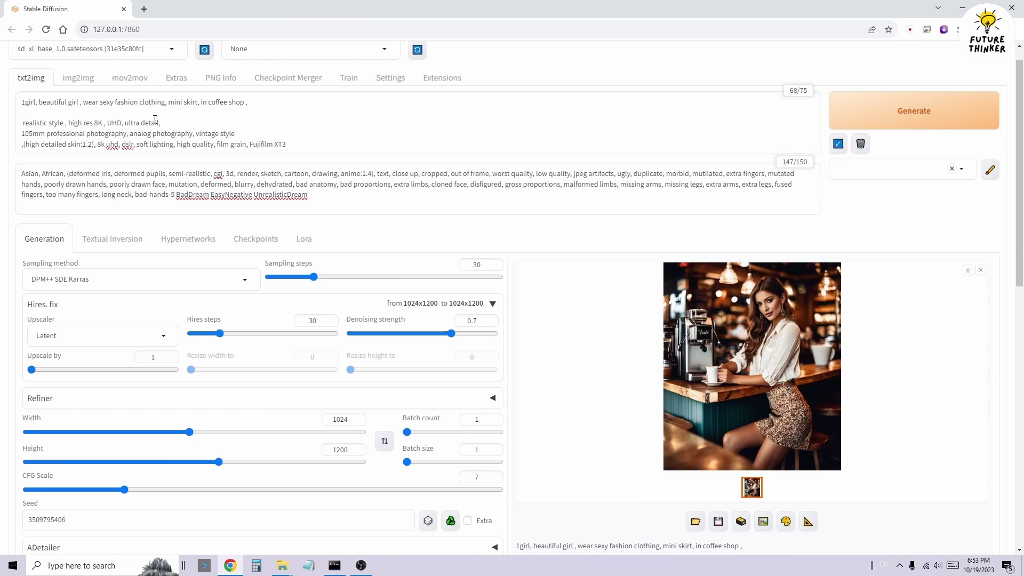
{"action": "left_click_drag", "start_coordinate": [102, 100], "coordinate": [200, 96]}
{"action": "key", "text": "BackSpace"}
{"action": "key", "text": "BackSpace"}
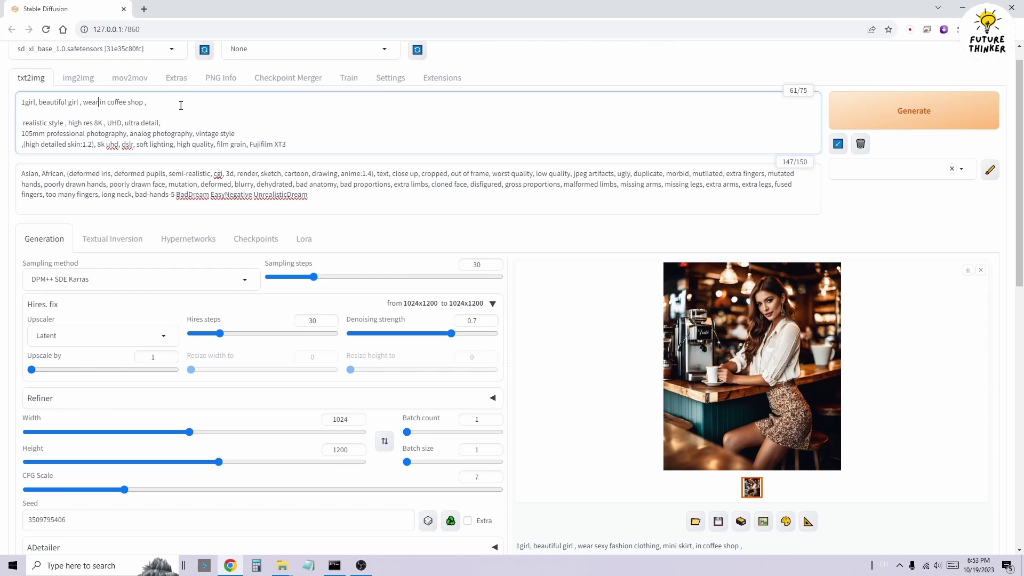
{"action": "type", "text": "fashion dress,"}
{"action": "key", "text": "ctrl+Return"}
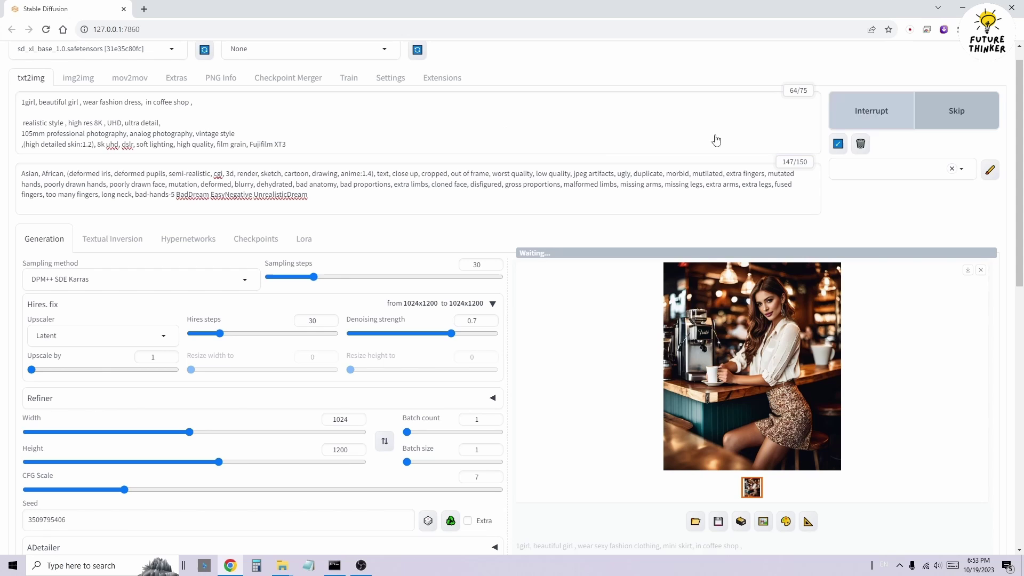
{"action": "scroll", "coordinate": [345, 269], "scroll_direction": "down", "scroll_amount": 9}
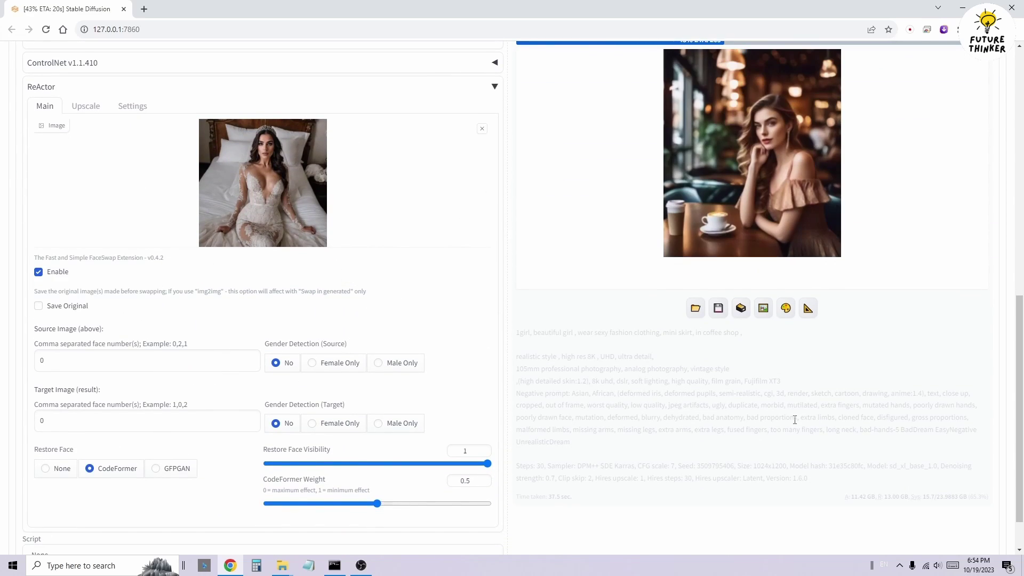
{"action": "scroll", "coordinate": [794, 419], "scroll_direction": "up", "scroll_amount": 1}
{"action": "scroll", "coordinate": [447, 331], "scroll_direction": "up", "scroll_amount": 10}
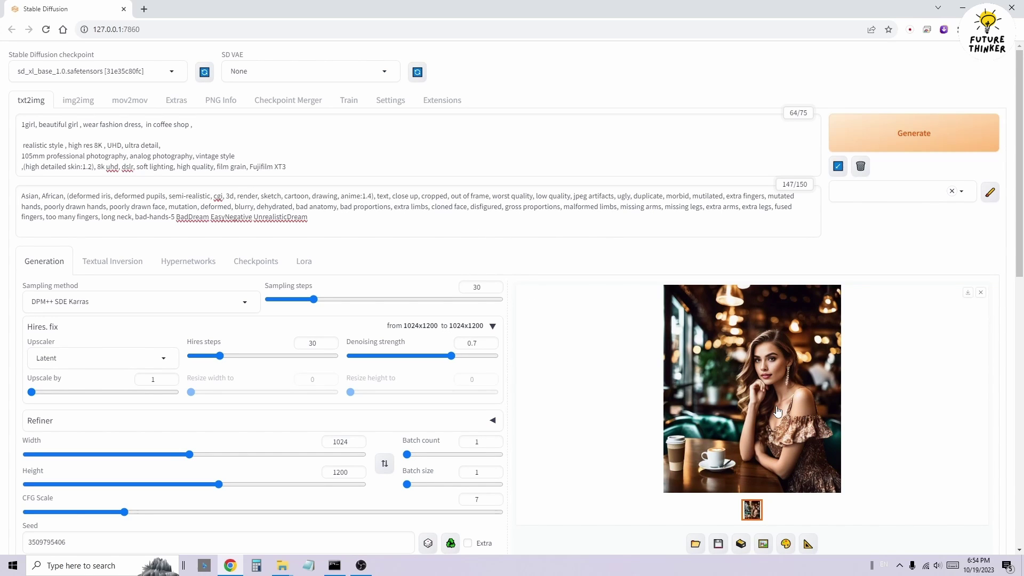
- View the new off-shoulder dress portrait full-screen
{"action": "scroll", "coordinate": [777, 410], "scroll_direction": "down", "scroll_amount": 8}
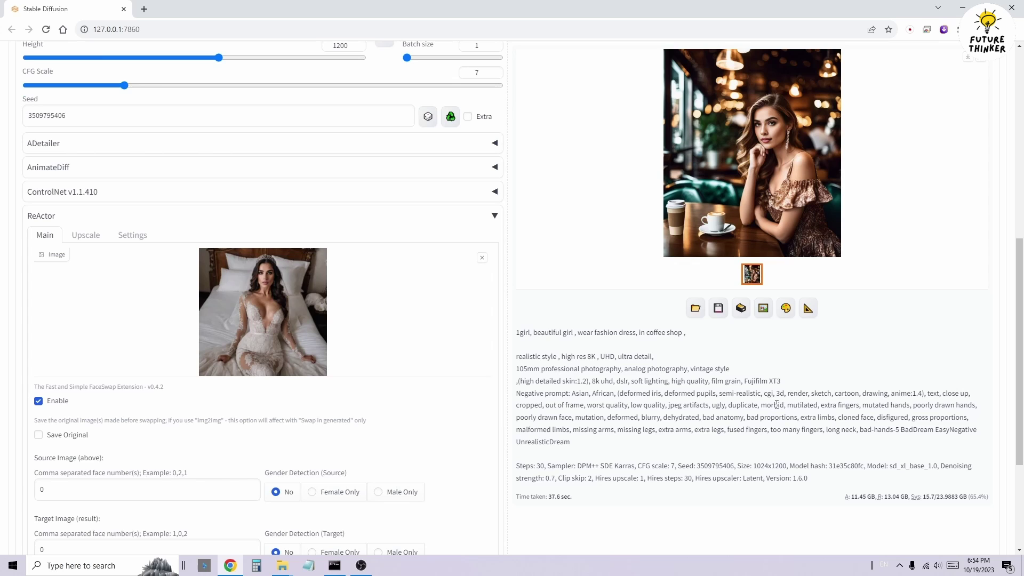
{"action": "left_click", "coordinate": [777, 228]}
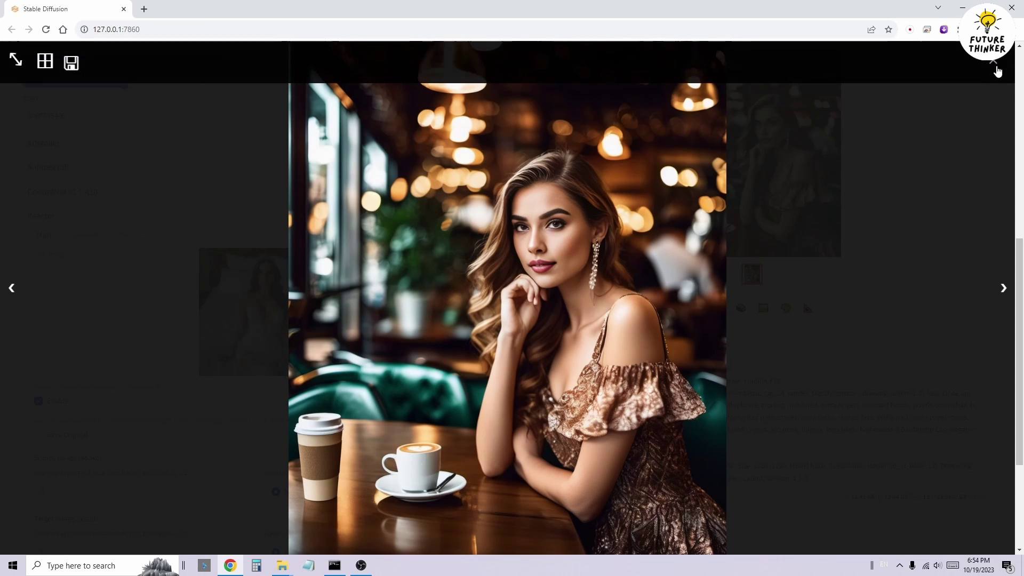
{"action": "left_click", "coordinate": [995, 64]}
- Collapse the hires fix options and review the ReActor panel settings
{"action": "scroll", "coordinate": [544, 297], "scroll_direction": "up", "scroll_amount": 8}
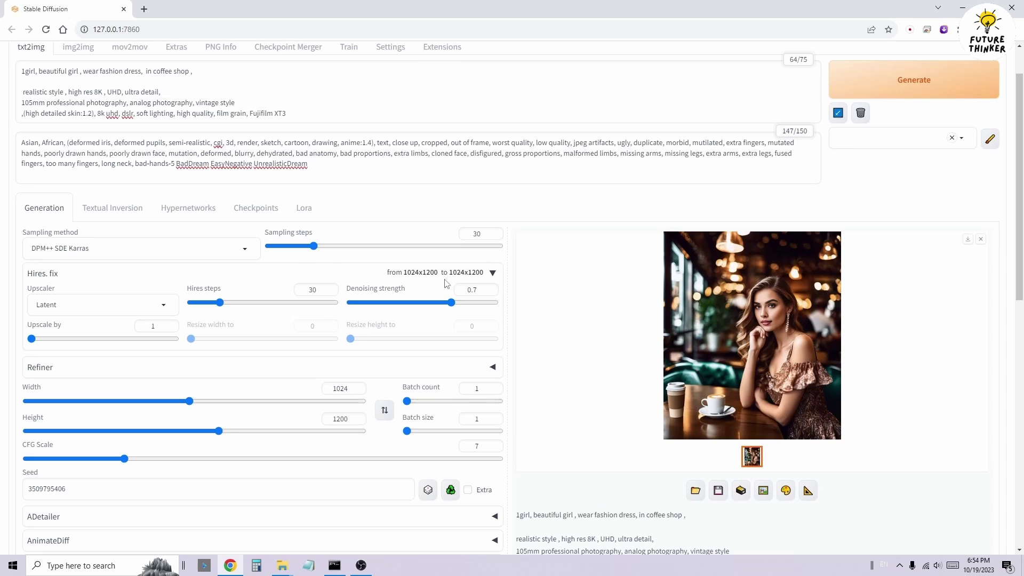
{"action": "left_click", "coordinate": [454, 276]}
{"action": "scroll", "coordinate": [160, 155], "scroll_direction": "down", "scroll_amount": 2}
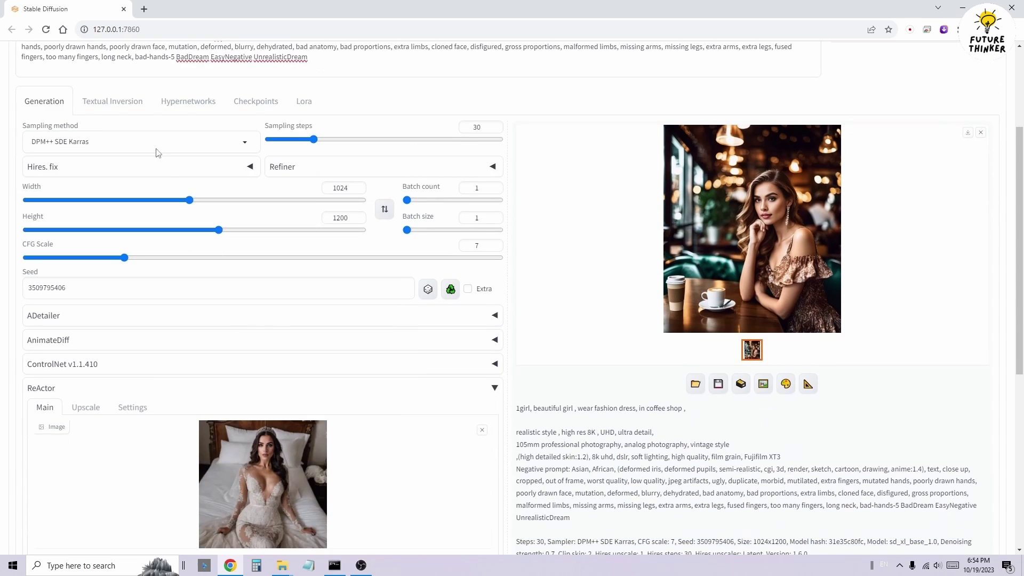
{"action": "scroll", "coordinate": [174, 292], "scroll_direction": "down", "scroll_amount": 3}
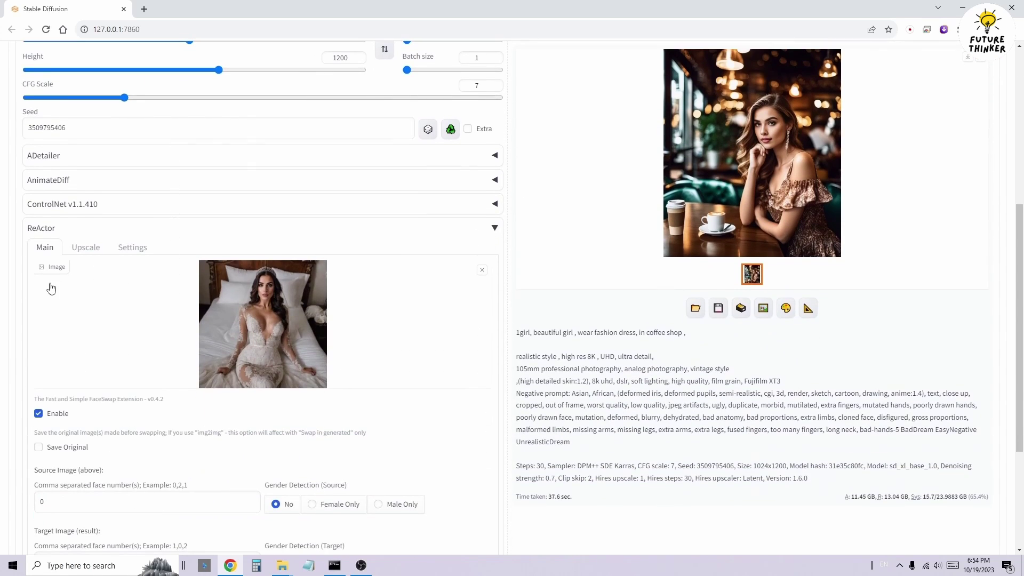
{"action": "scroll", "coordinate": [52, 289], "scroll_direction": "down", "scroll_amount": 3}
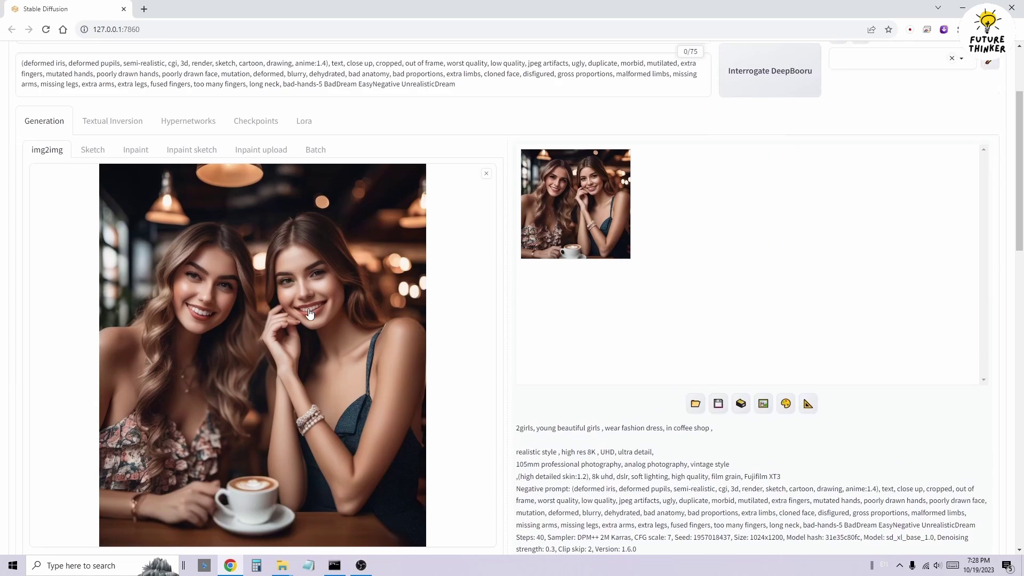
- Generate the img2img face-swapped version of the two-women coffee-shop photo
{"action": "scroll", "coordinate": [309, 315], "scroll_direction": "up", "scroll_amount": 3}
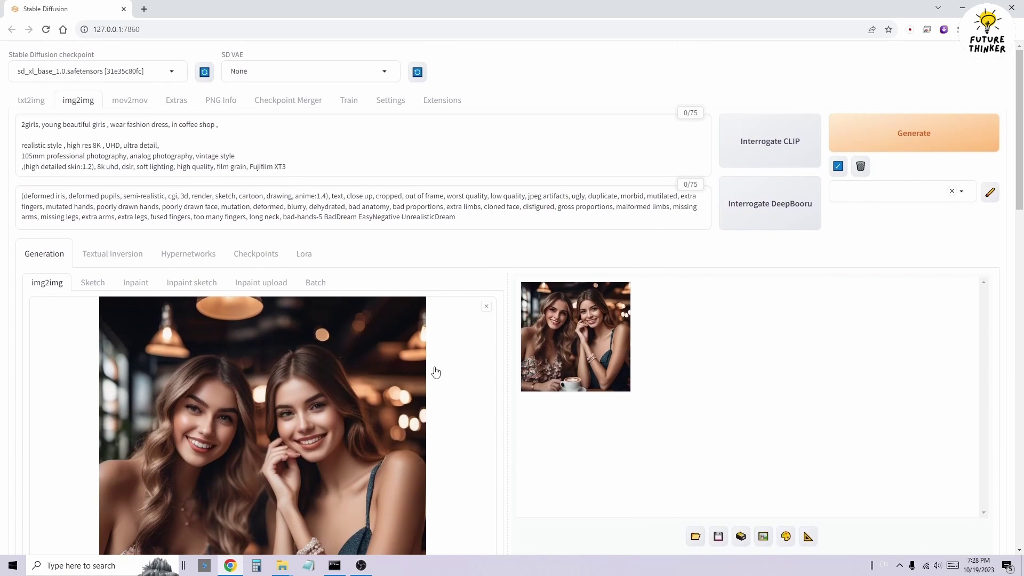
{"action": "scroll", "coordinate": [435, 371], "scroll_direction": "down", "scroll_amount": 15}
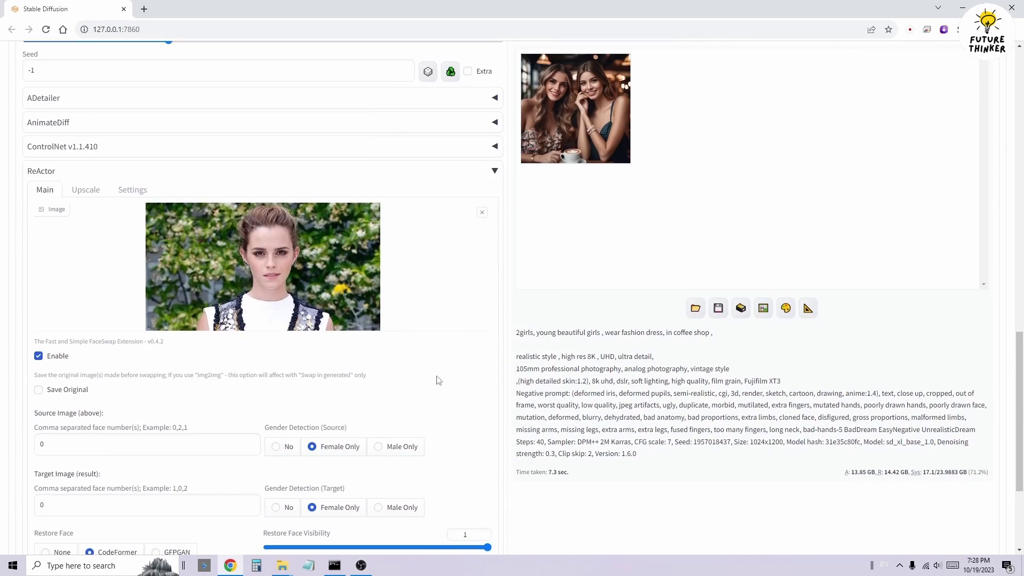
{"action": "scroll", "coordinate": [855, 333], "scroll_direction": "up", "scroll_amount": 15}
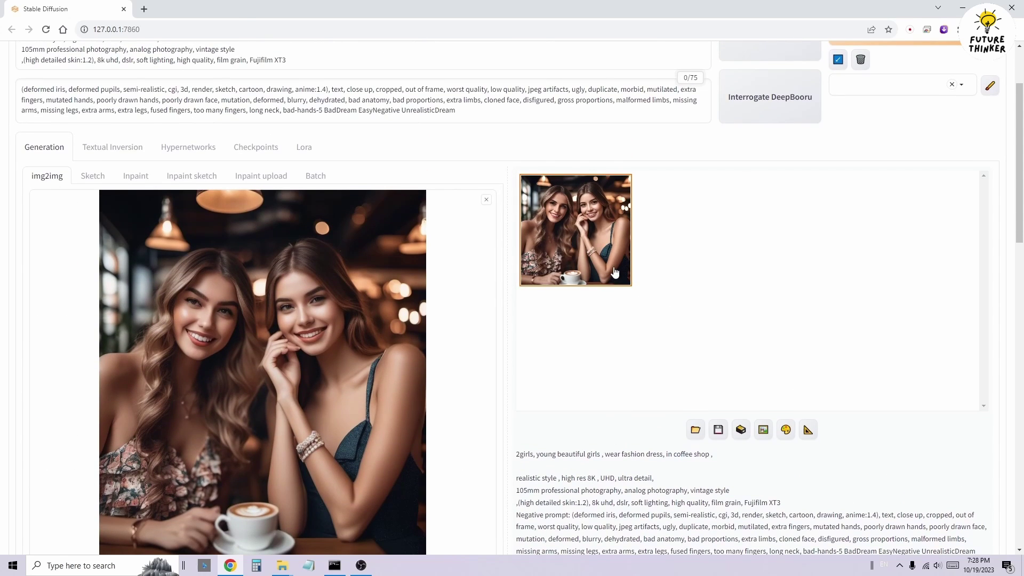
{"action": "scroll", "coordinate": [752, 331], "scroll_direction": "up", "scroll_amount": 2}
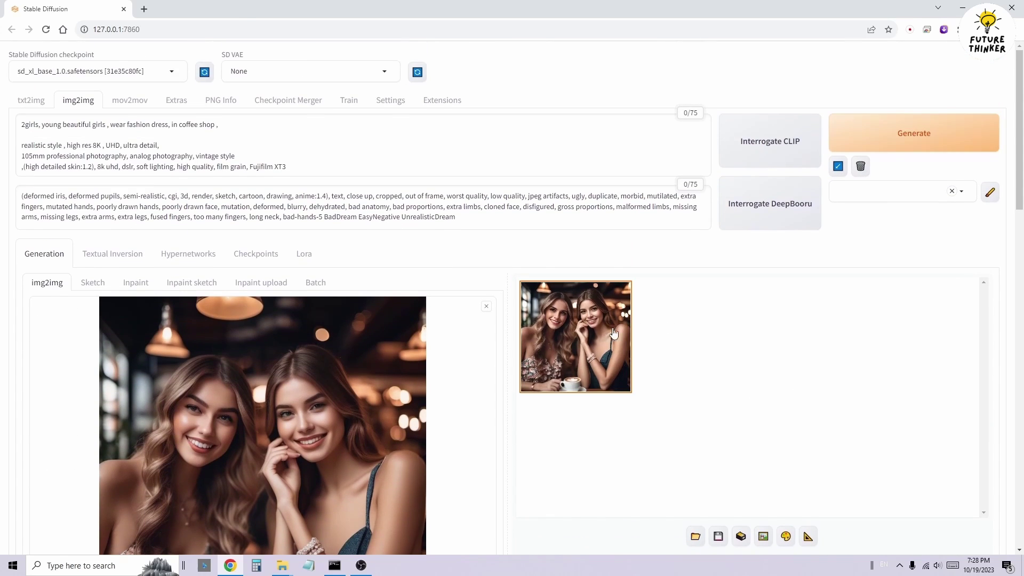
{"action": "left_click", "coordinate": [885, 137]}
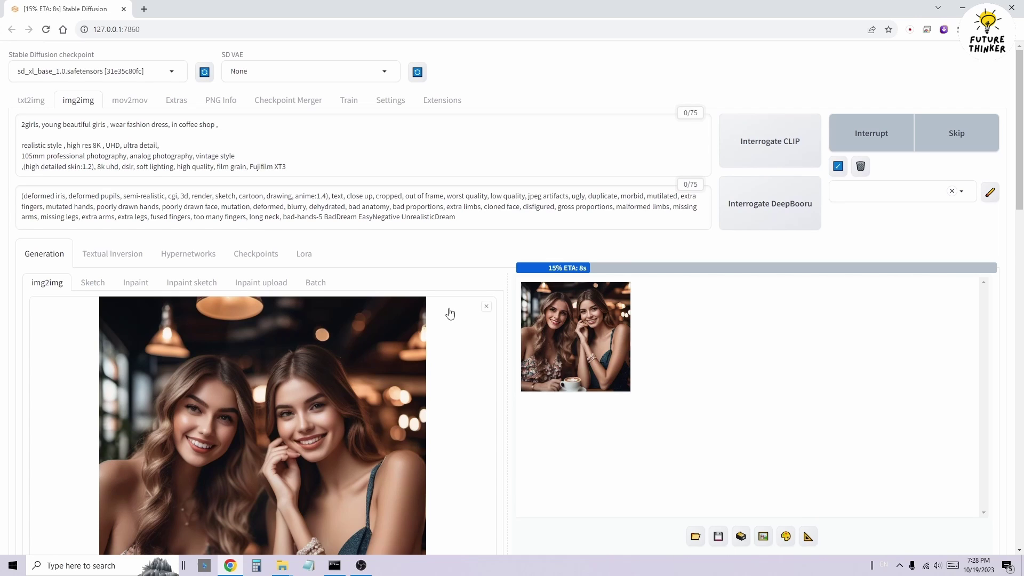
- Inspect the swapped faces in the full-screen result
{"action": "scroll", "coordinate": [499, 303], "scroll_direction": "down", "scroll_amount": 5}
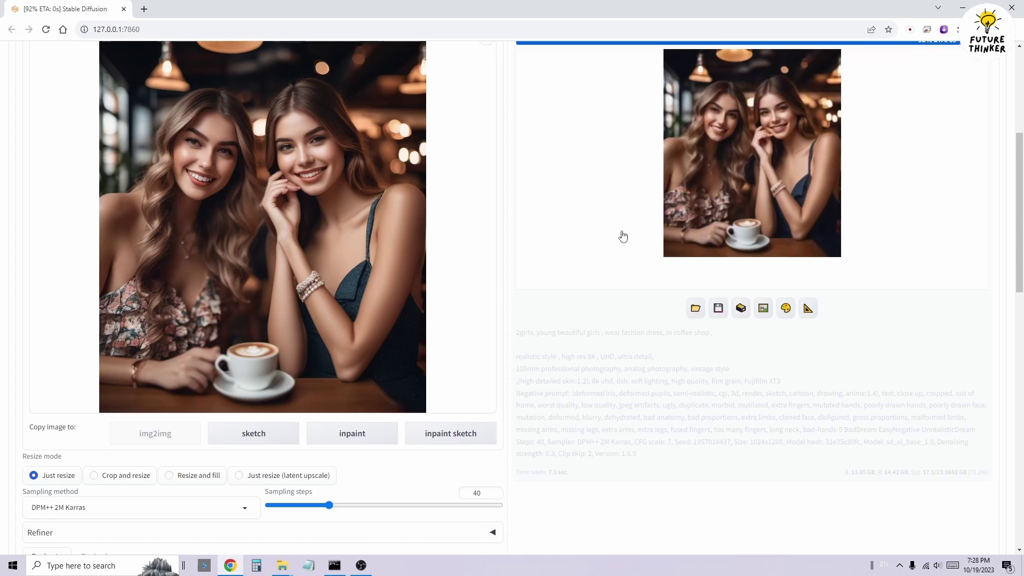
{"action": "scroll", "coordinate": [621, 235], "scroll_direction": "up", "scroll_amount": 2}
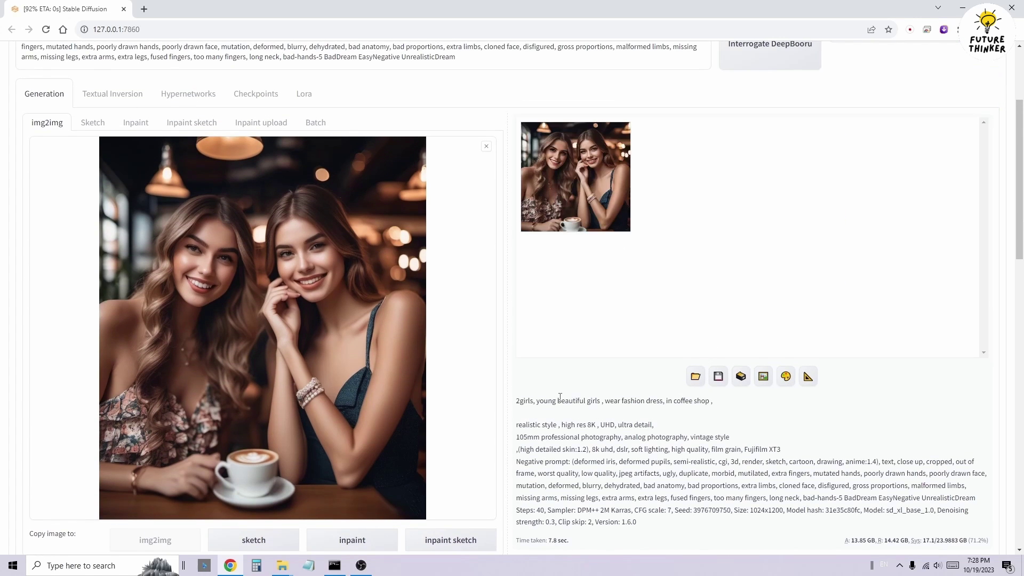
{"action": "left_click", "coordinate": [585, 187]}
{"action": "left_click", "coordinate": [728, 222]}
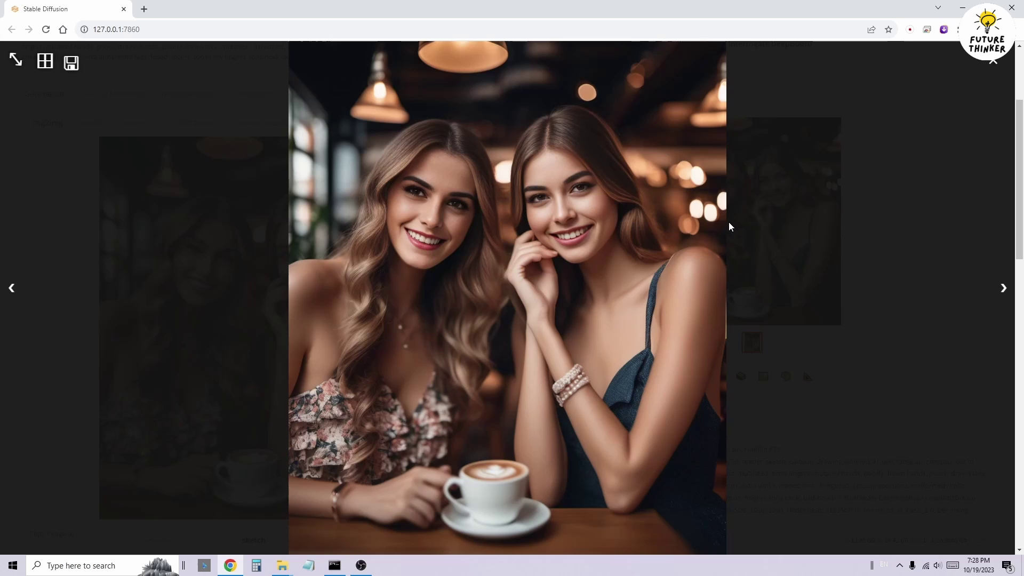
{"action": "left_click", "coordinate": [729, 227]}
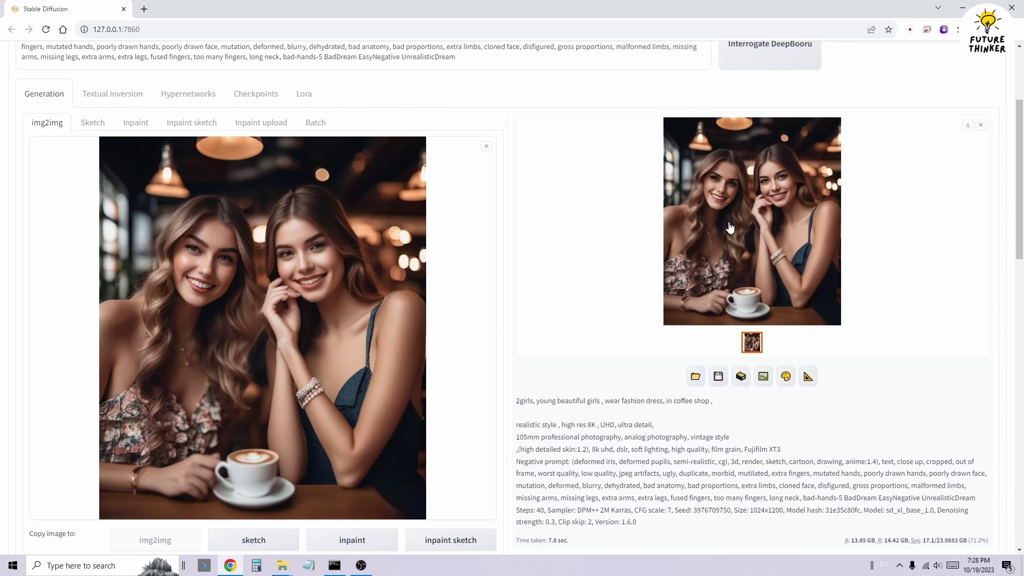
{"action": "scroll", "coordinate": [729, 227], "scroll_direction": "up", "scroll_amount": 3}
- Send the second txt2img batch image, two women holding coffee cups, to img2img
{"action": "left_click", "coordinate": [34, 100]}
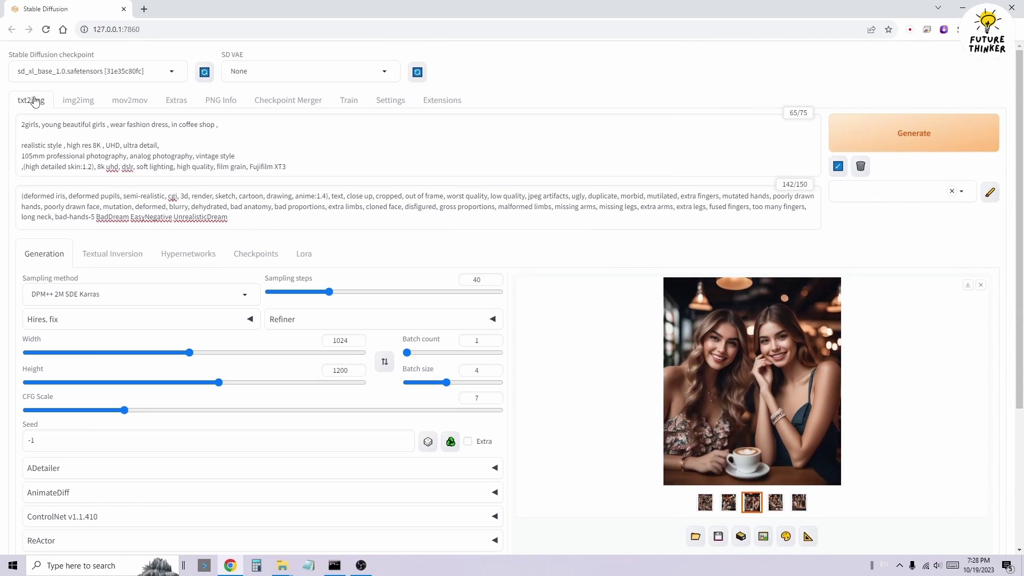
{"action": "scroll", "coordinate": [792, 356], "scroll_direction": "down", "scroll_amount": 4}
{"action": "left_click", "coordinate": [729, 307]}
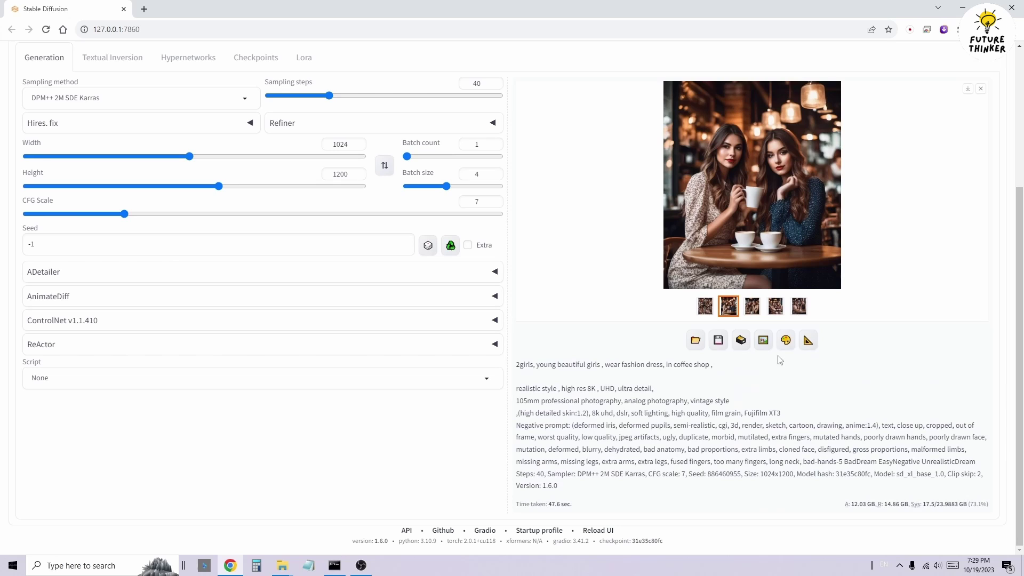
{"action": "left_click", "coordinate": [763, 340]}
- Run img2img on the two-women image with denoising at 0.20
{"action": "scroll", "coordinate": [251, 230], "scroll_direction": "up", "scroll_amount": 5}
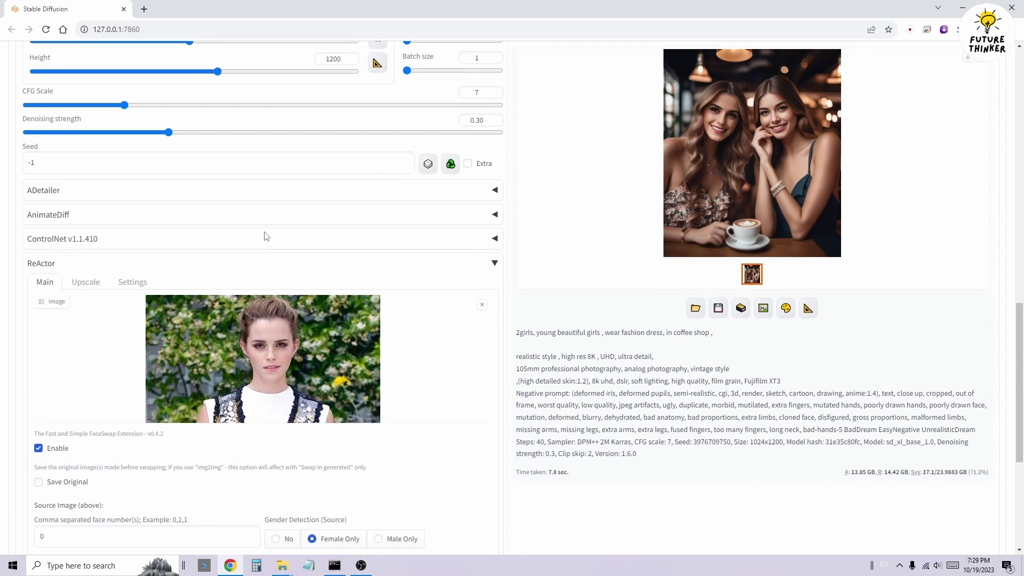
{"action": "scroll", "coordinate": [266, 236], "scroll_direction": "up", "scroll_amount": 10}
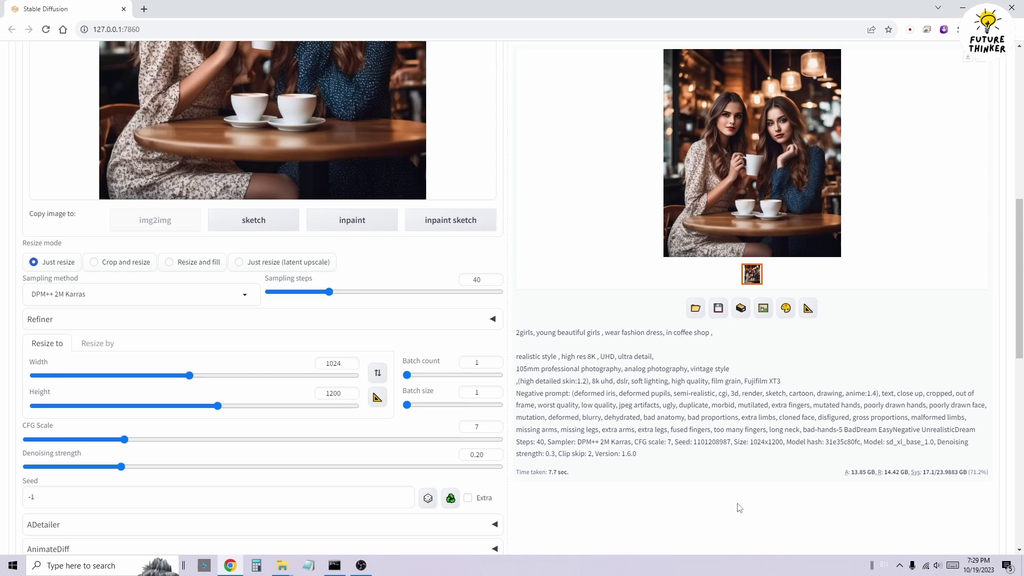
{"action": "scroll", "coordinate": [830, 250], "scroll_direction": "up", "scroll_amount": 5}
{"action": "left_click", "coordinate": [905, 148]}
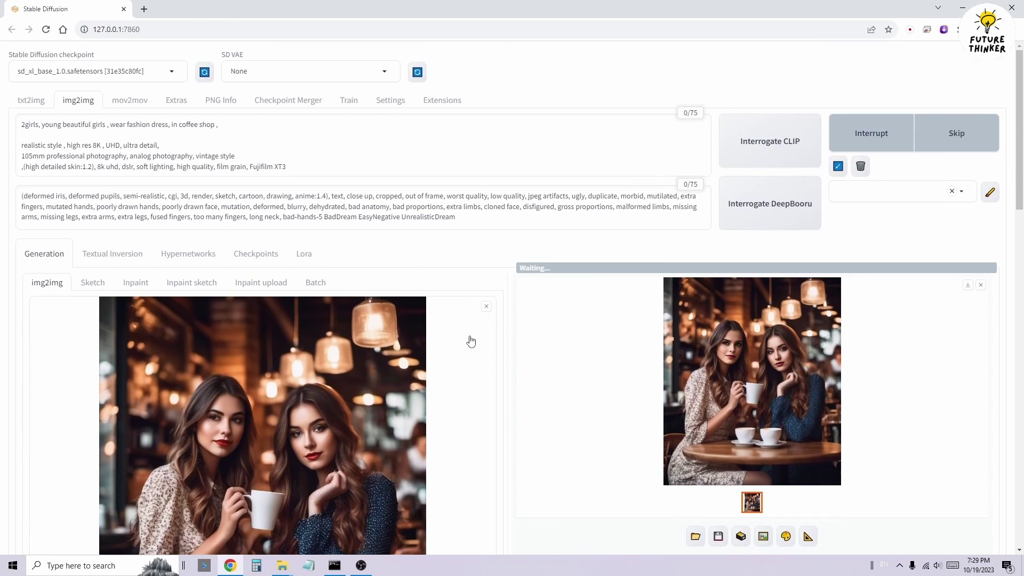
- Check the result, then paste a new woman's portrait as the ReActor source face
{"action": "scroll", "coordinate": [471, 341], "scroll_direction": "down", "scroll_amount": 3}
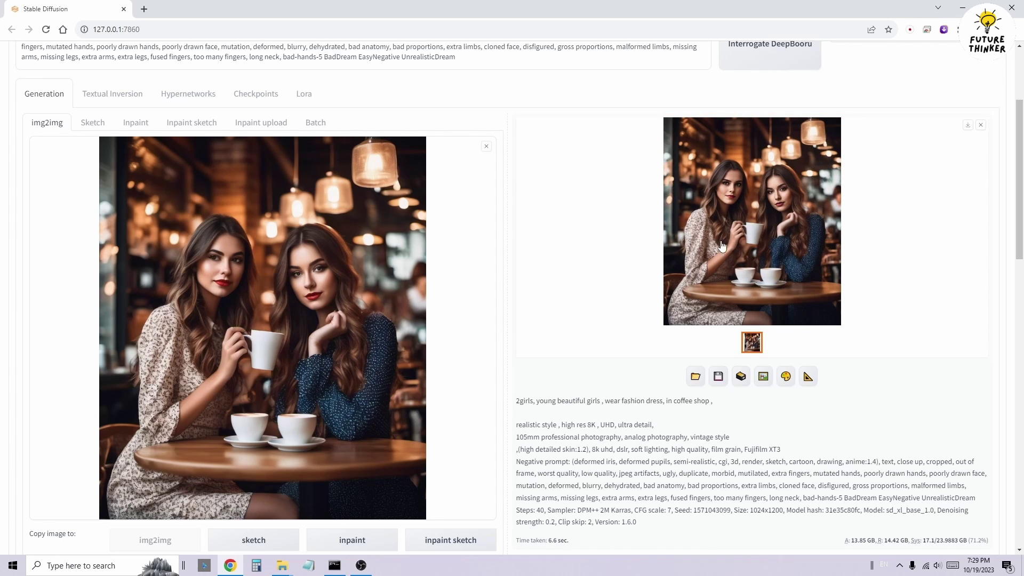
{"action": "left_click", "coordinate": [794, 213]}
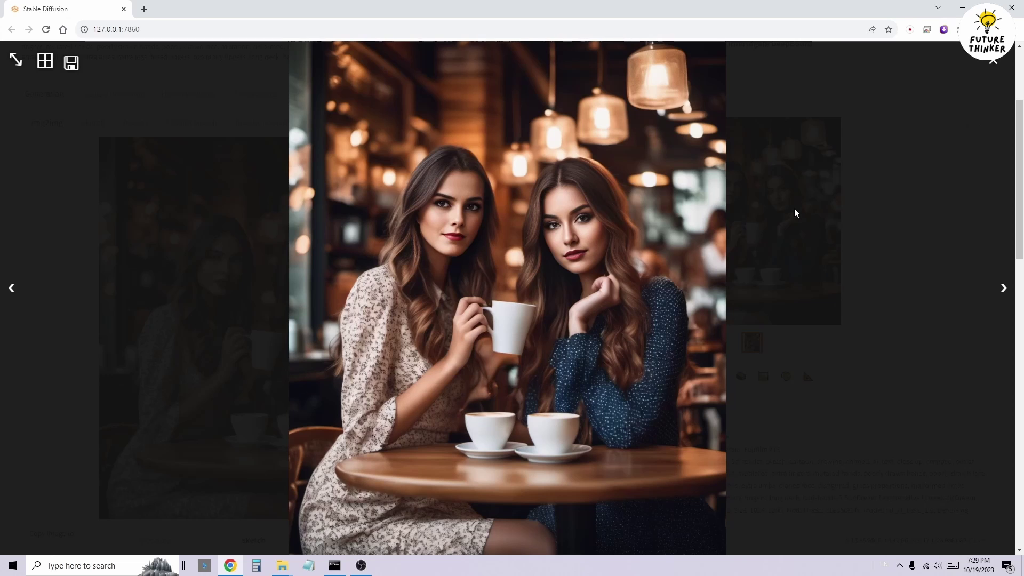
{"action": "left_click", "coordinate": [894, 197]}
{"action": "scroll", "coordinate": [493, 404], "scroll_direction": "down", "scroll_amount": 15}
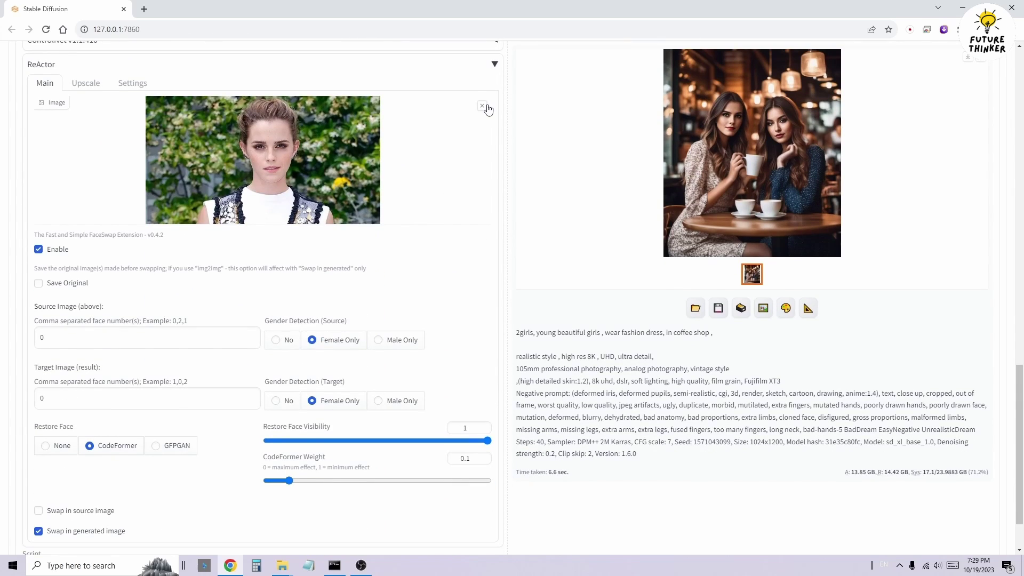
{"action": "left_click", "coordinate": [482, 105]}
{"action": "key", "text": "ctrl+v"}
- Send the swapped result back to img2img as the new input image
{"action": "scroll", "coordinate": [626, 367], "scroll_direction": "up", "scroll_amount": 8}
{"action": "scroll", "coordinate": [626, 367], "scroll_direction": "up", "scroll_amount": 8}
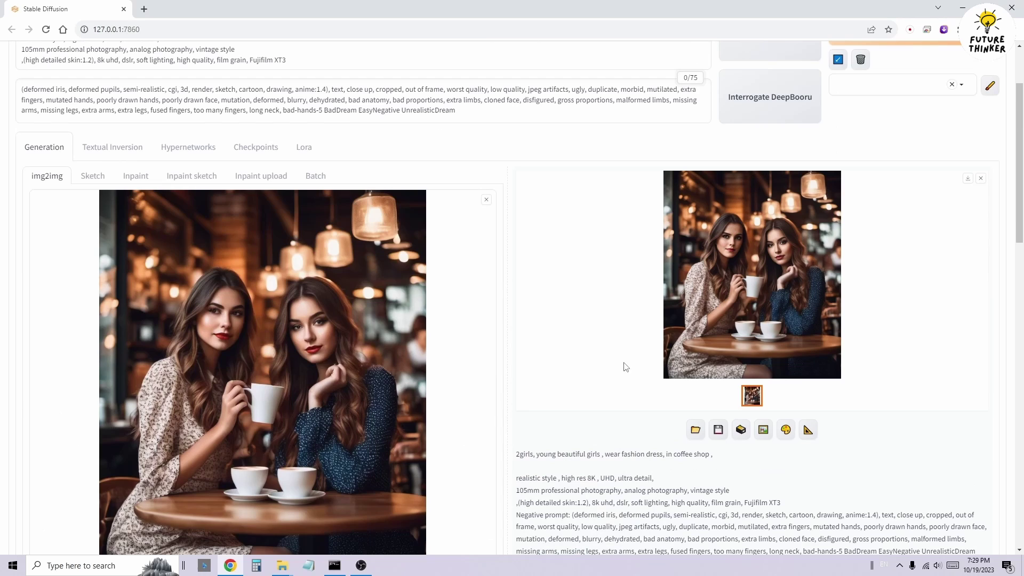
{"action": "scroll", "coordinate": [315, 371], "scroll_direction": "down", "scroll_amount": 4}
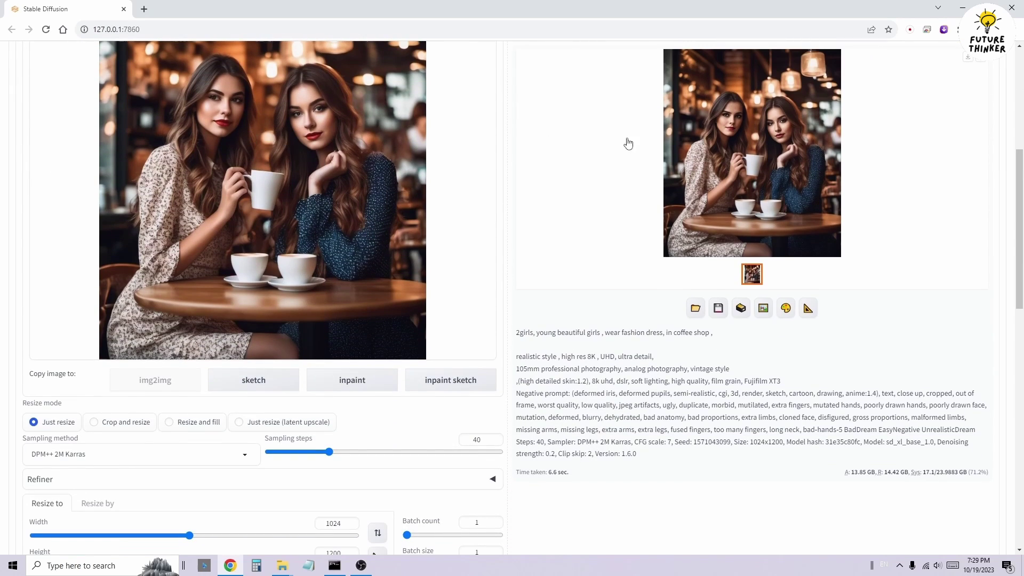
{"action": "left_click", "coordinate": [764, 309]}
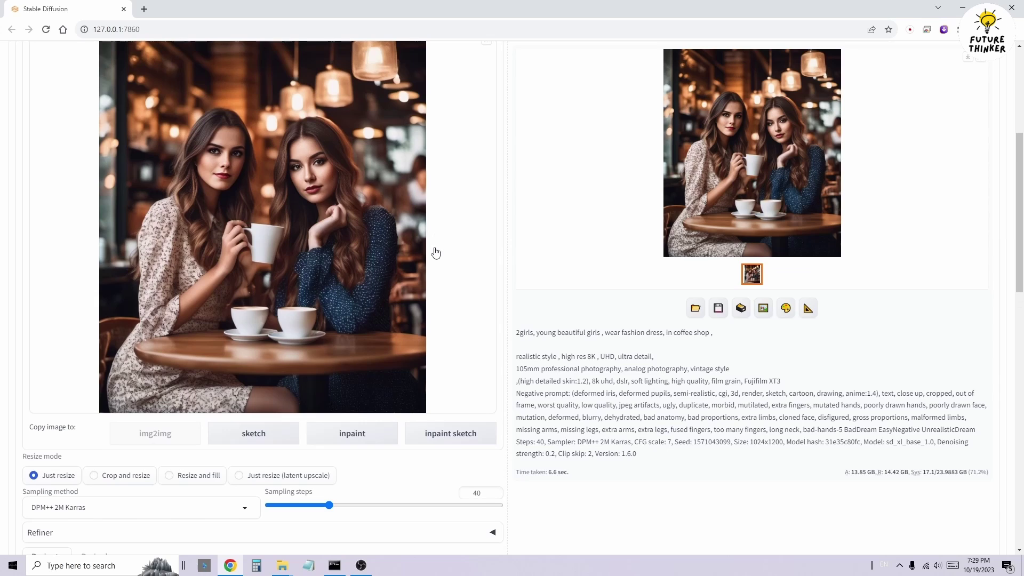
- Set ReActor's target face number to 1
{"action": "scroll", "coordinate": [433, 249], "scroll_direction": "up", "scroll_amount": 1}
{"action": "scroll", "coordinate": [429, 368], "scroll_direction": "down", "scroll_amount": 5}
{"action": "scroll", "coordinate": [146, 370], "scroll_direction": "down", "scroll_amount": 8}
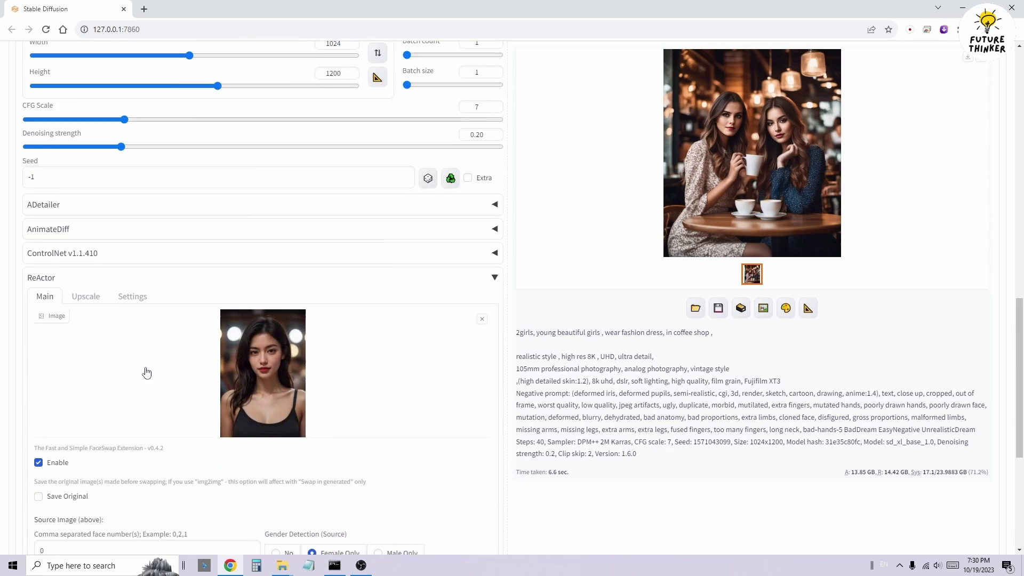
{"action": "double_click", "coordinate": [49, 395]}
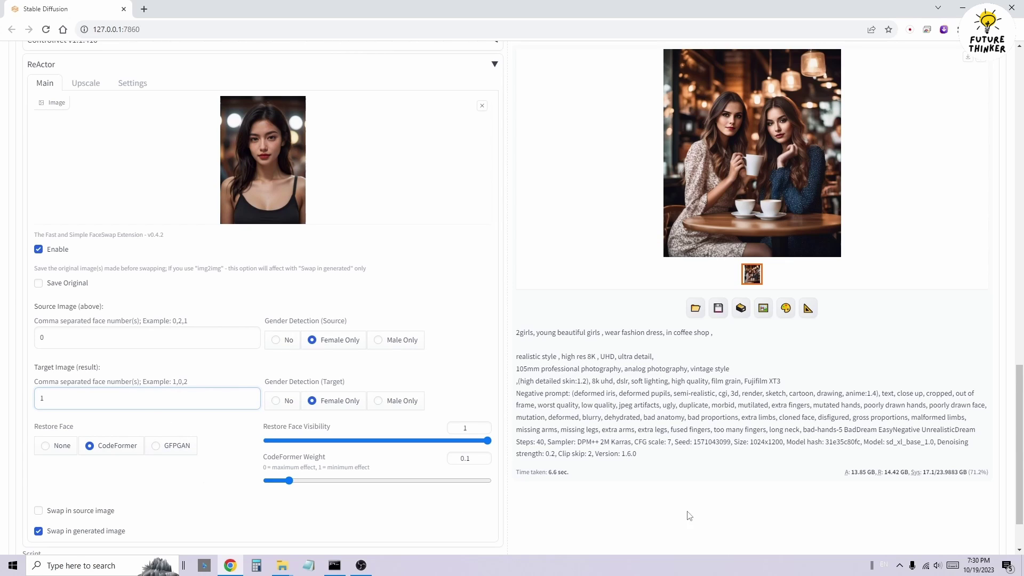
{"action": "left_click", "coordinate": [685, 530]}
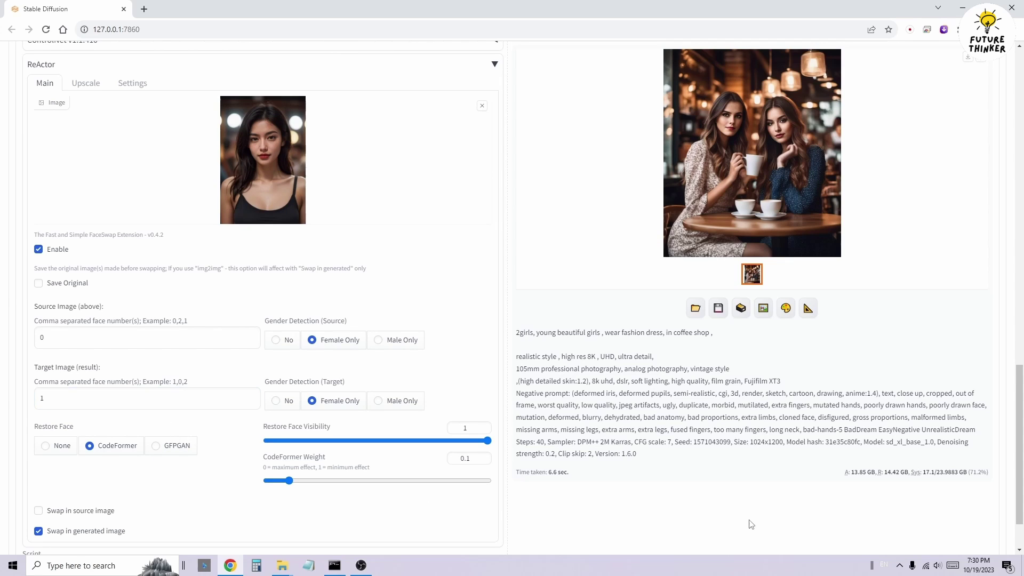
- Review the latest result, then load the two smiling women with paper coffee cups photo as input
{"action": "scroll", "coordinate": [753, 523], "scroll_direction": "up", "scroll_amount": 15}
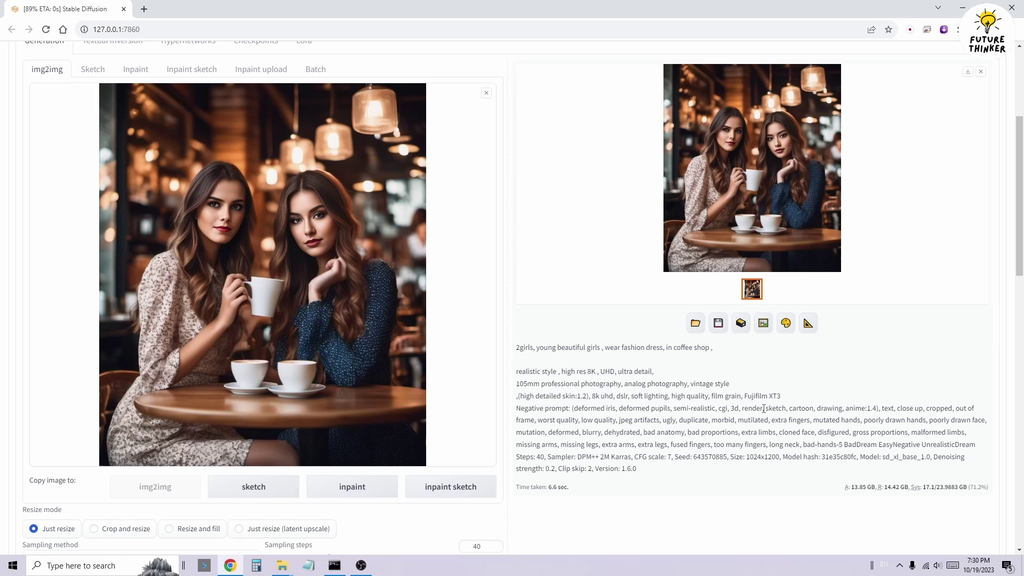
{"action": "left_click", "coordinate": [768, 176]}
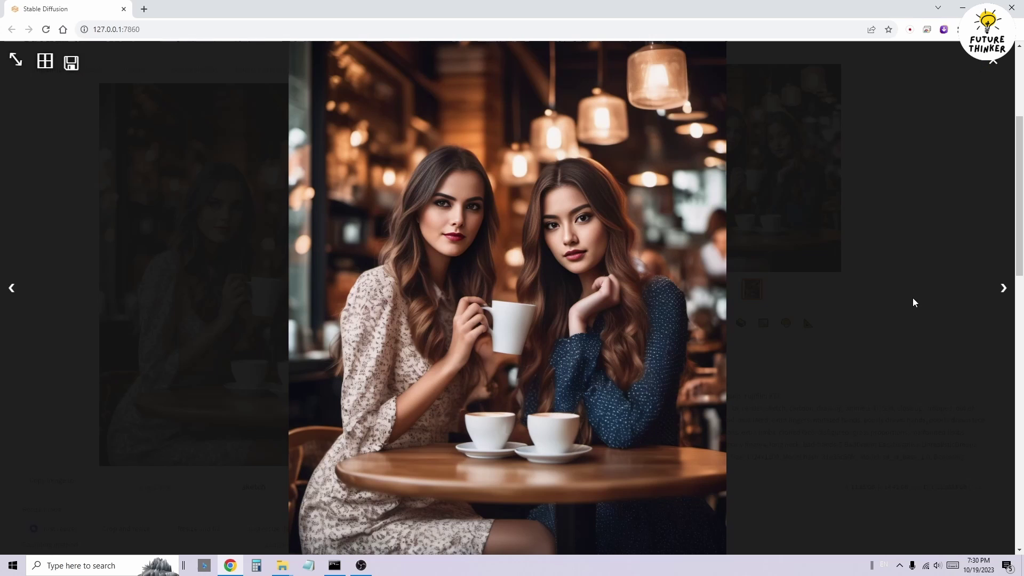
{"action": "left_click", "coordinate": [224, 297]}
{"action": "scroll", "coordinate": [534, 322], "scroll_direction": "down", "scroll_amount": 1}
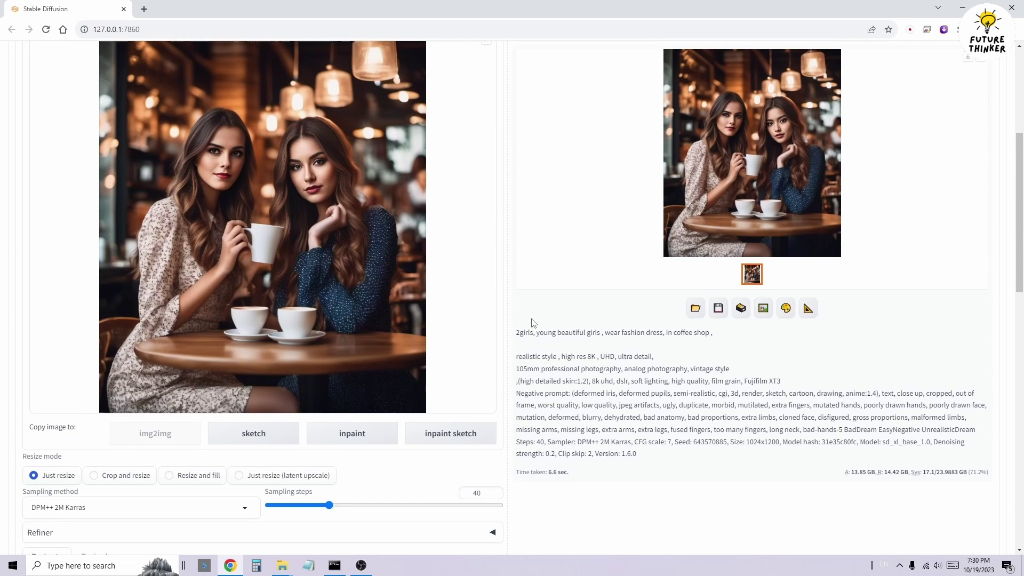
{"action": "scroll", "coordinate": [528, 330], "scroll_direction": "up", "scroll_amount": 2}
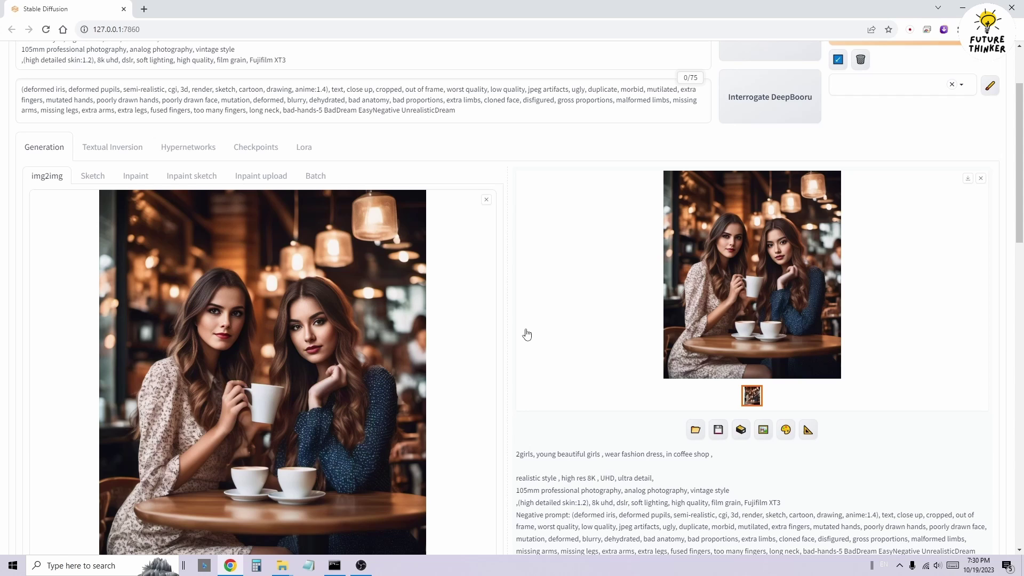
{"action": "scroll", "coordinate": [224, 201], "scroll_direction": "up", "scroll_amount": 2}
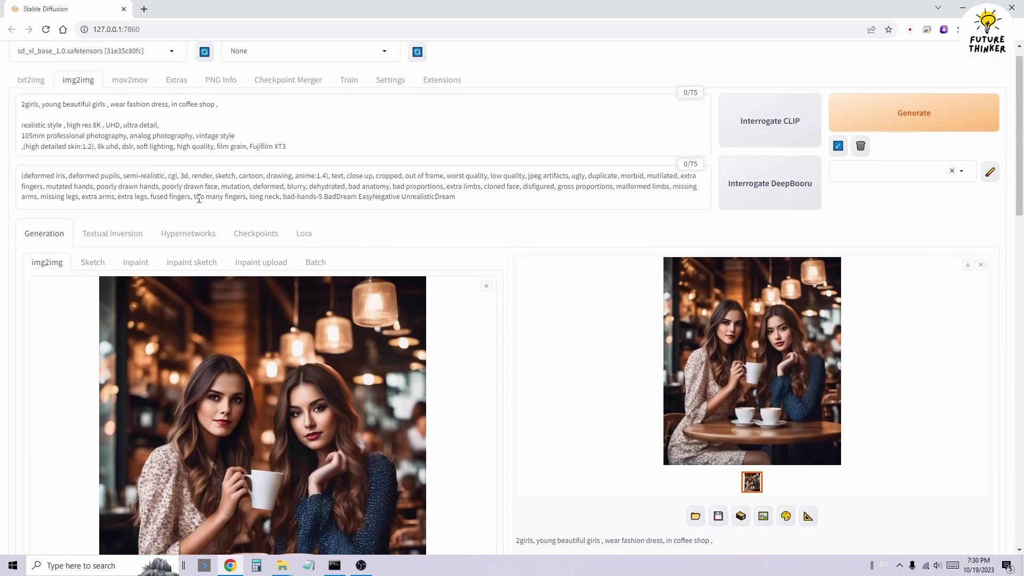
{"action": "scroll", "coordinate": [190, 343], "scroll_direction": "down", "scroll_amount": 13}
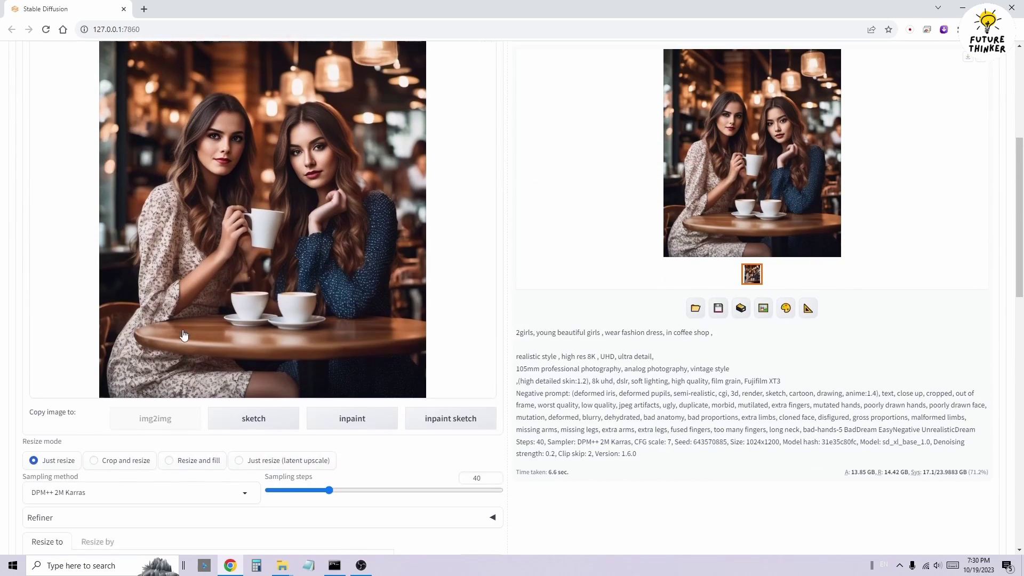
{"action": "scroll", "coordinate": [159, 379], "scroll_direction": "down", "scroll_amount": 5}
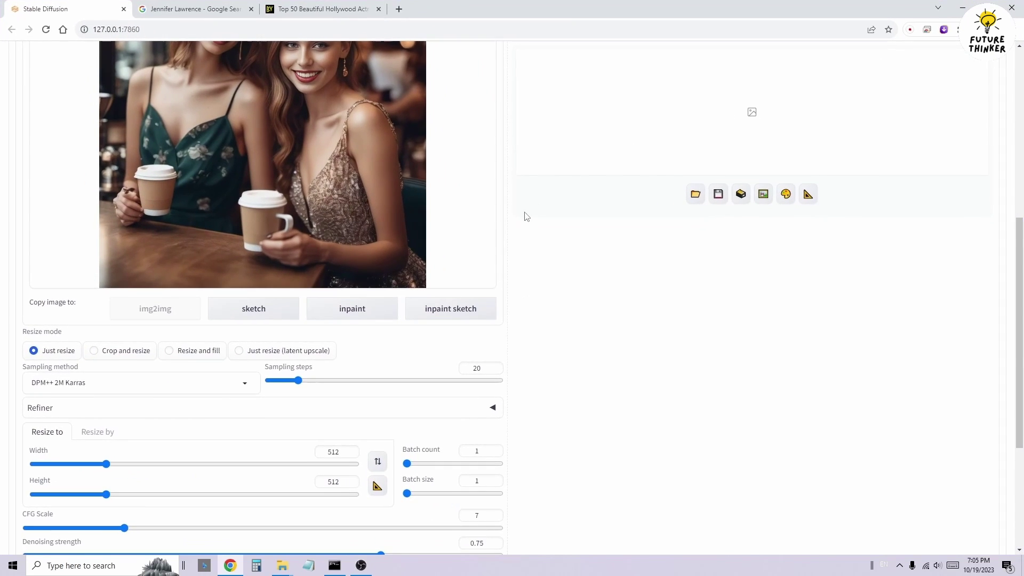
- Change img2img output size from 512x512 to the photo's 1024x1200 using the size-from-image button
{"action": "scroll", "coordinate": [526, 216], "scroll_direction": "up", "scroll_amount": 4}
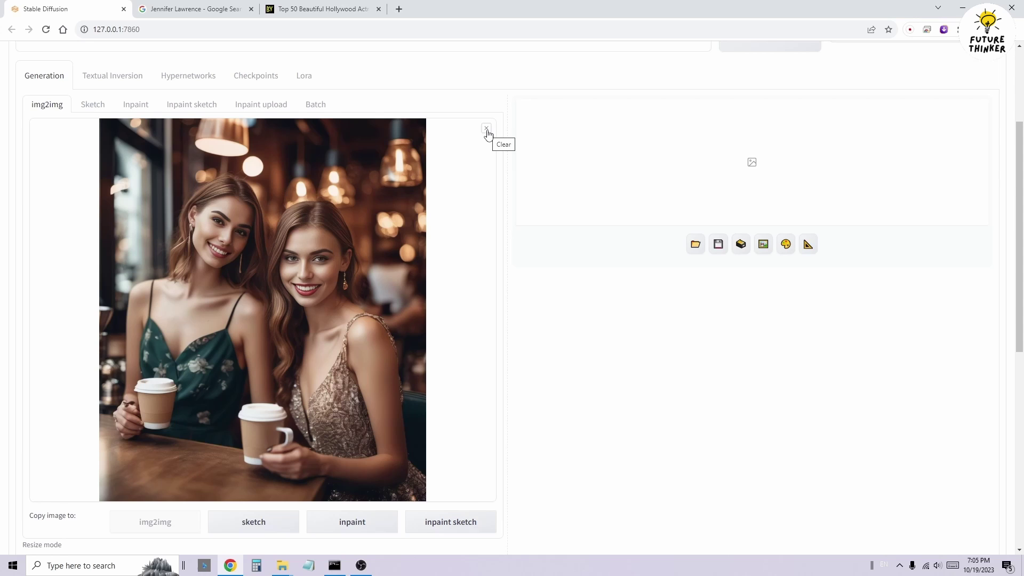
{"action": "scroll", "coordinate": [510, 170], "scroll_direction": "up", "scroll_amount": 3}
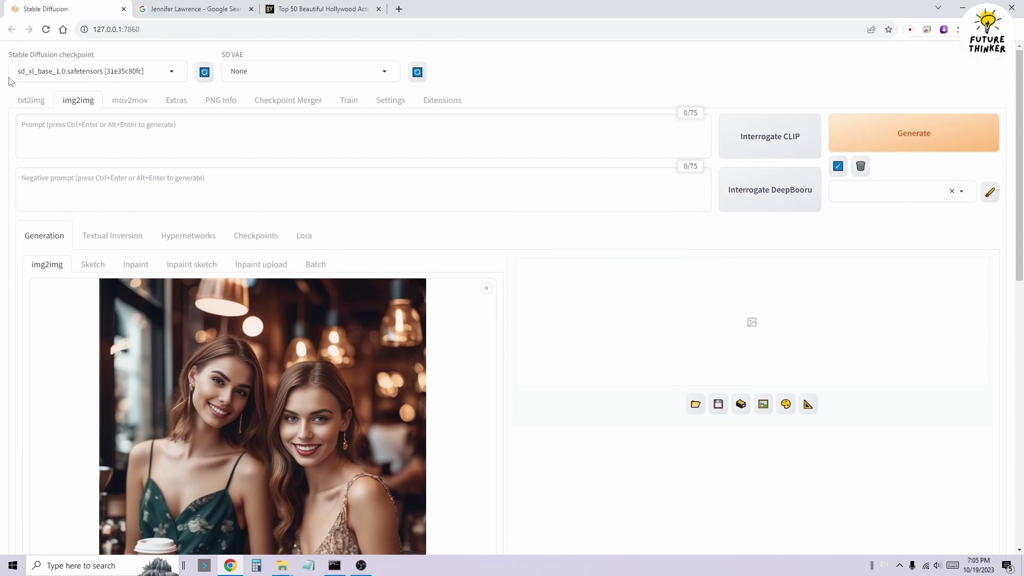
{"action": "scroll", "coordinate": [303, 355], "scroll_direction": "down", "scroll_amount": 3}
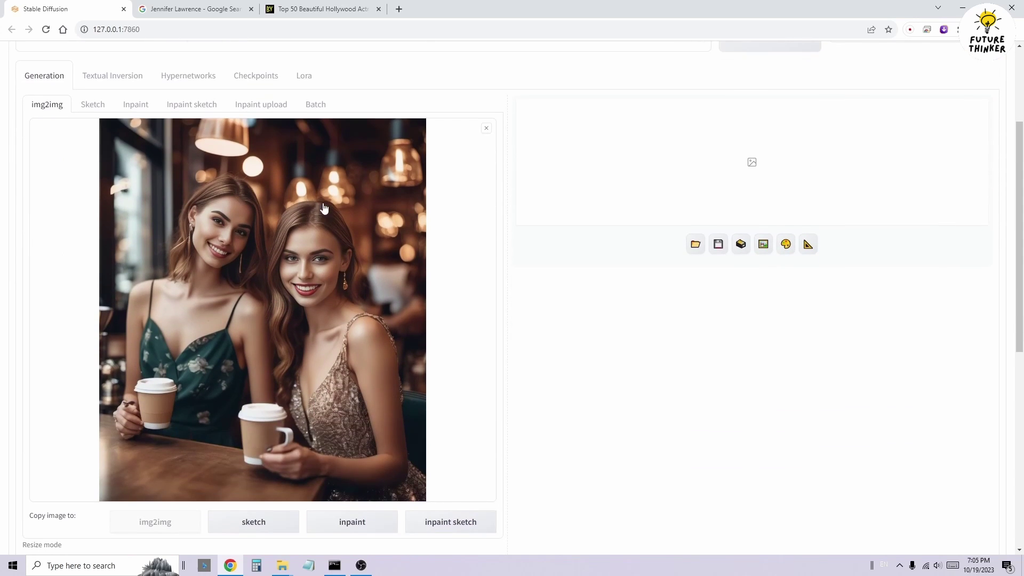
{"action": "scroll", "coordinate": [324, 207], "scroll_direction": "down", "scroll_amount": 2}
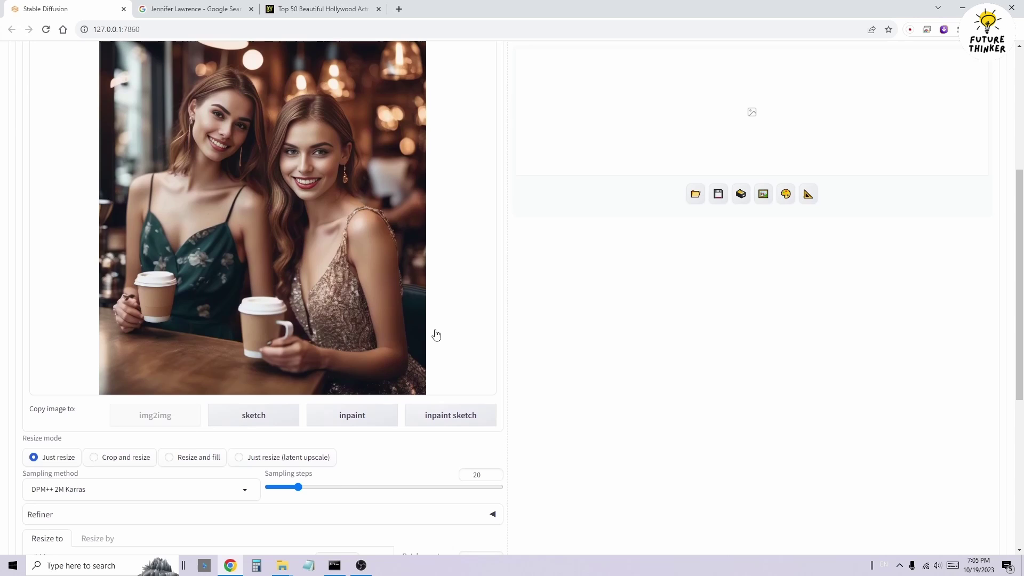
{"action": "scroll", "coordinate": [417, 316], "scroll_direction": "down", "scroll_amount": 2}
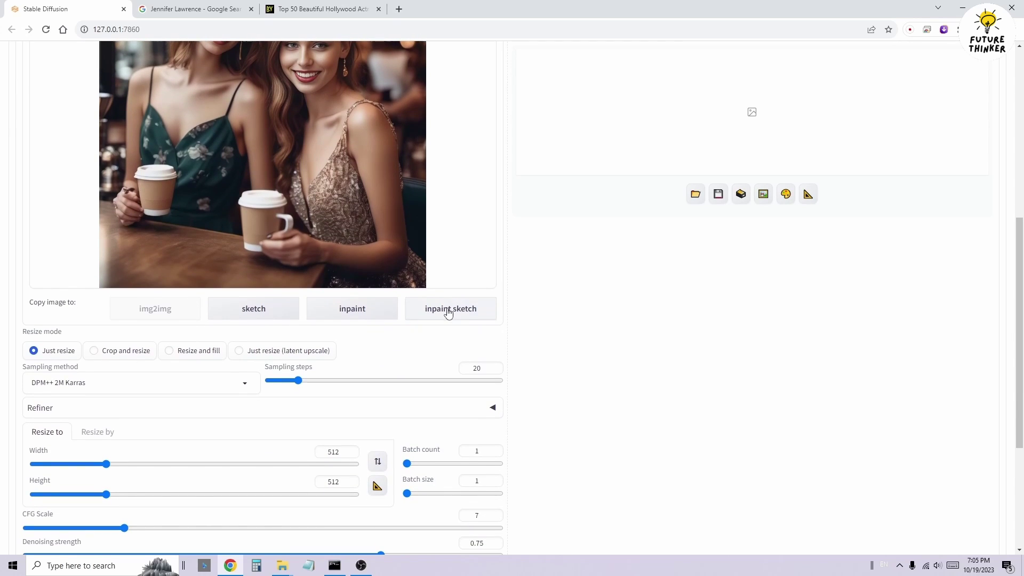
{"action": "scroll", "coordinate": [52, 423], "scroll_direction": "down", "scroll_amount": 1}
{"action": "left_click", "coordinate": [377, 485]}
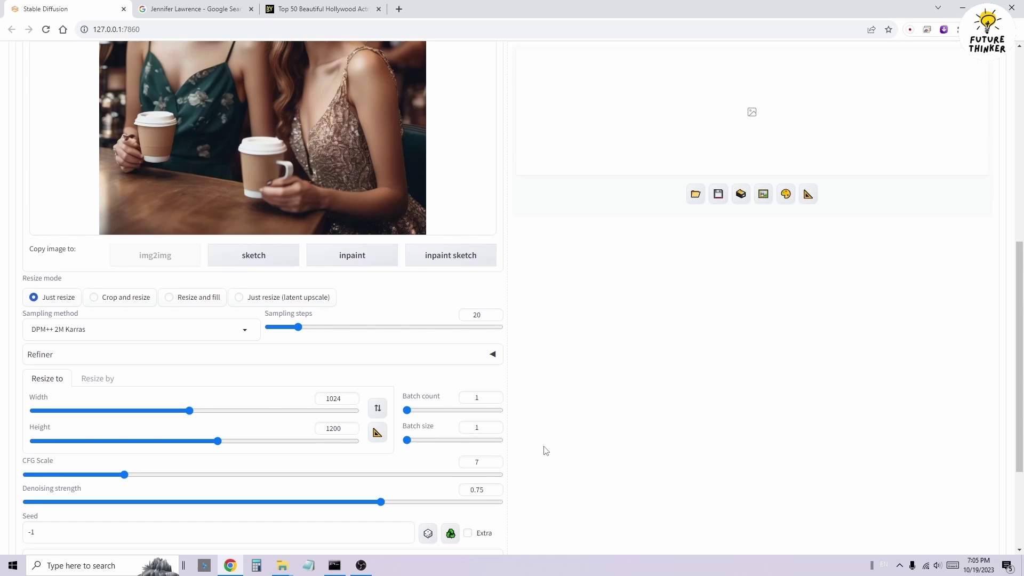
{"action": "scroll", "coordinate": [546, 452], "scroll_direction": "down", "scroll_amount": 1}
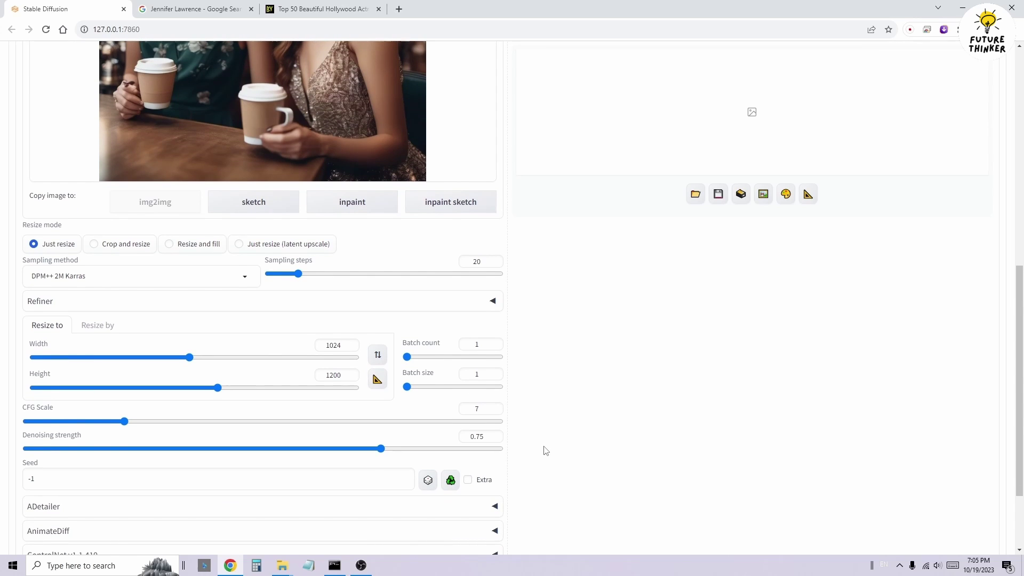
{"action": "scroll", "coordinate": [546, 451], "scroll_direction": "down", "scroll_amount": 2}
- Expand the ReActor settings and set the target face number to 1
{"action": "left_click", "coordinate": [183, 474]}
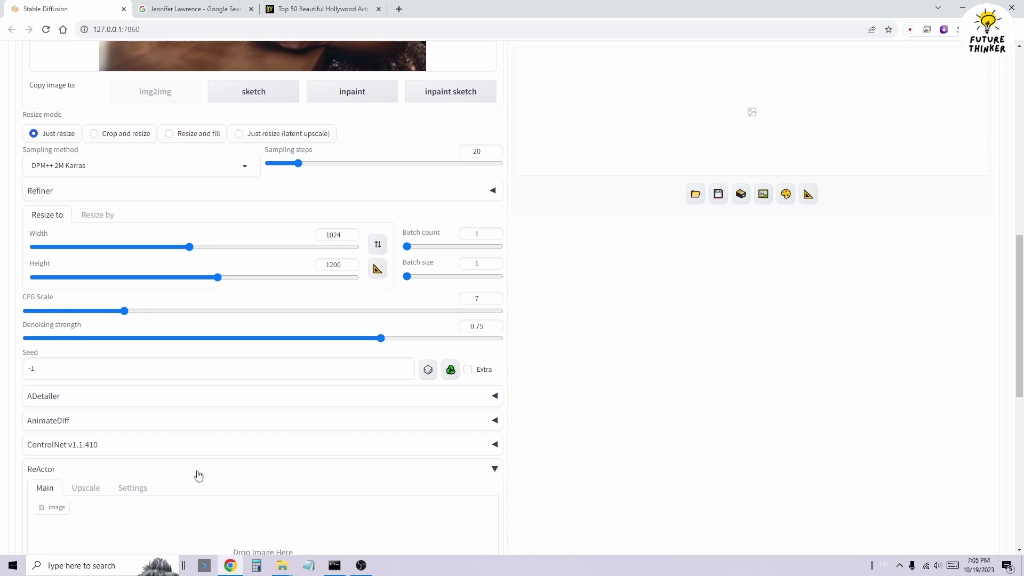
{"action": "scroll", "coordinate": [357, 480], "scroll_direction": "down", "scroll_amount": 3}
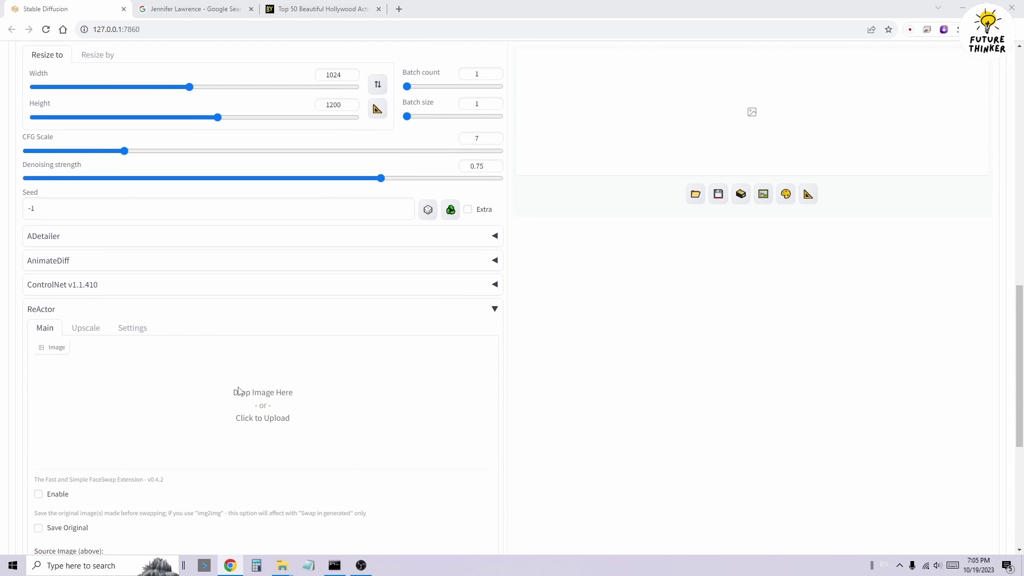
{"action": "scroll", "coordinate": [618, 476], "scroll_direction": "up", "scroll_amount": 11}
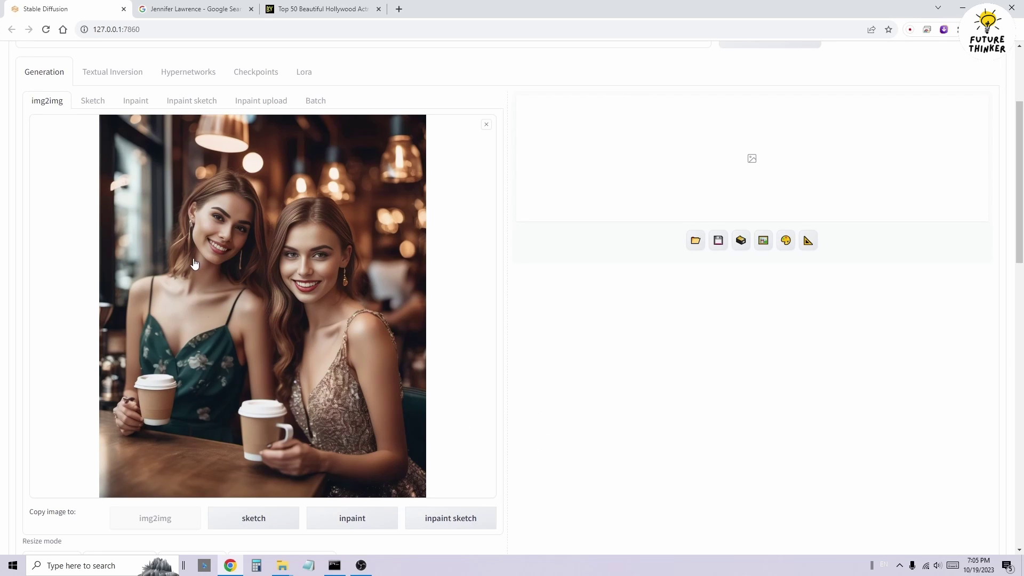
{"action": "scroll", "coordinate": [493, 414], "scroll_direction": "down", "scroll_amount": 15}
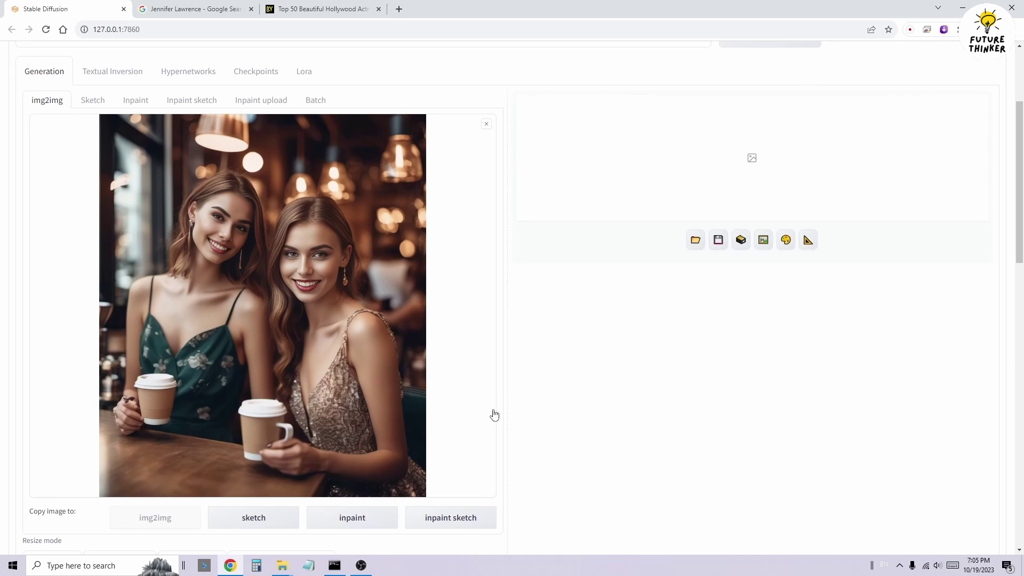
{"action": "scroll", "coordinate": [495, 416], "scroll_direction": "down", "scroll_amount": 1}
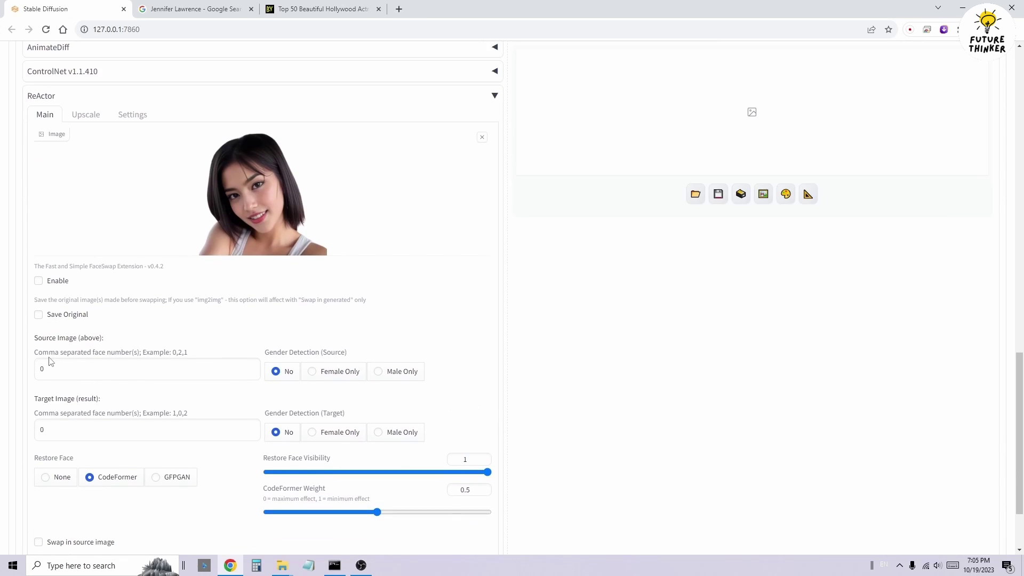
{"action": "left_click_drag", "start_coordinate": [44, 356], "coordinate": [188, 353]}
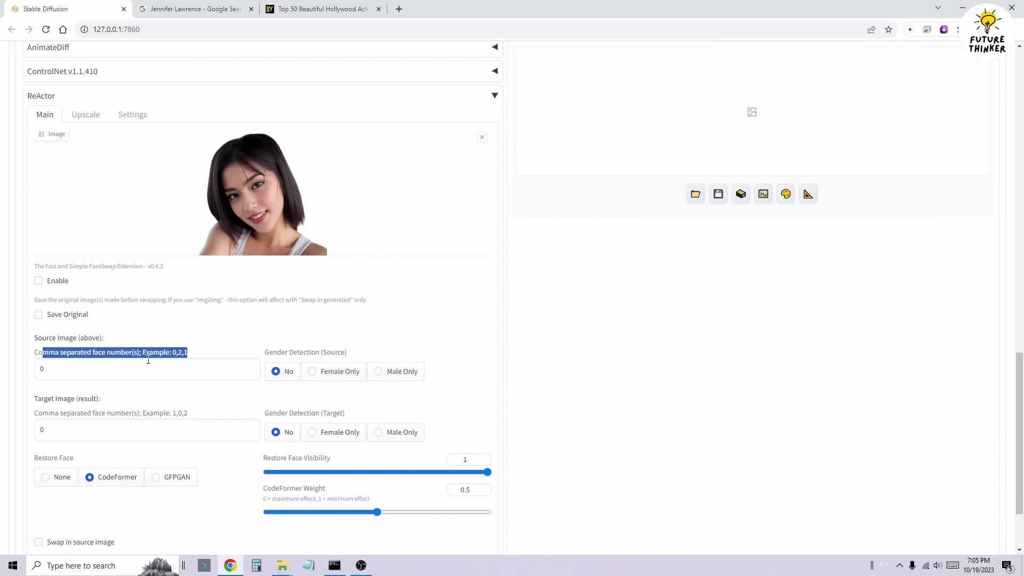
{"action": "left_click", "coordinate": [58, 369]}
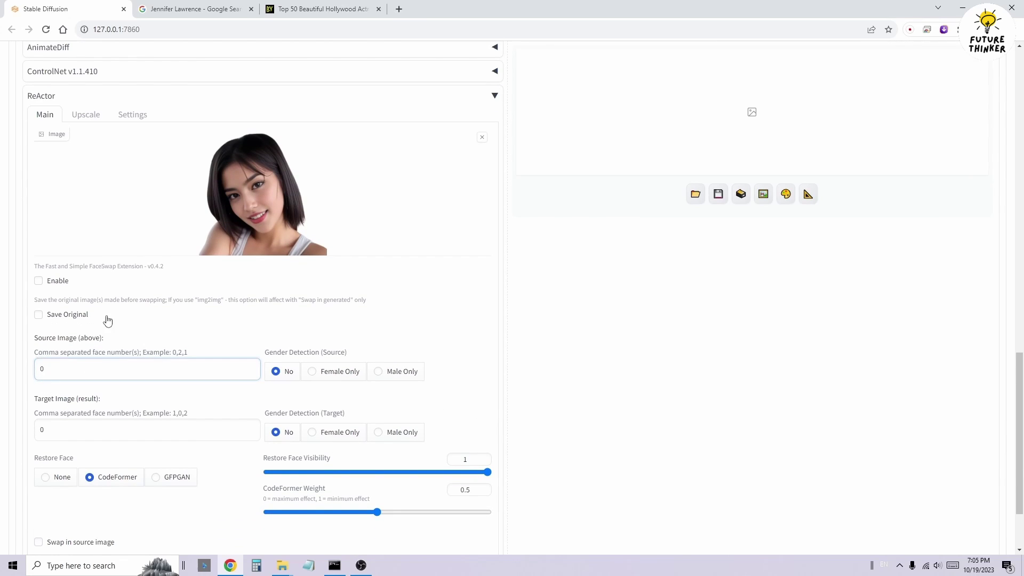
{"action": "left_click", "coordinate": [73, 426]}
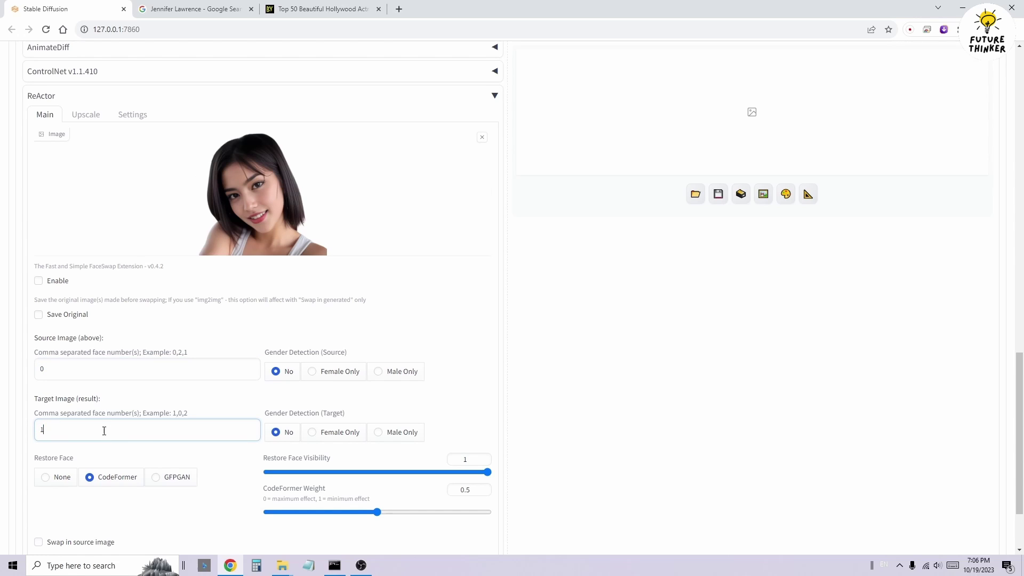
- Choose GFPGAN face restoration and Female Only gender detection for both target and source
{"action": "left_click", "coordinate": [176, 478]}
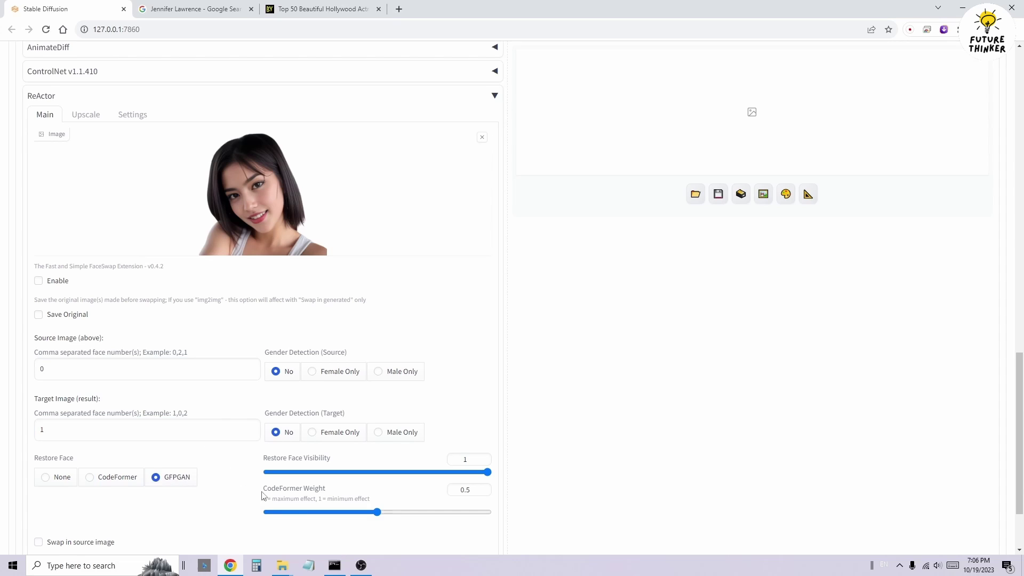
{"action": "left_click", "coordinate": [342, 432]}
{"action": "left_click", "coordinate": [337, 373]}
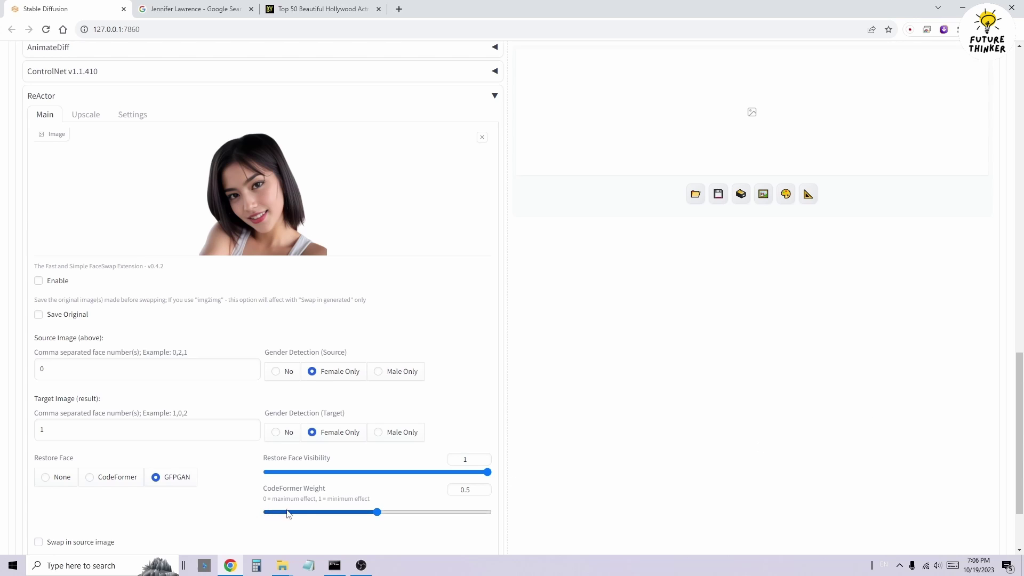
{"action": "left_click_drag", "start_coordinate": [1019, 394], "coordinate": [1014, 91]}
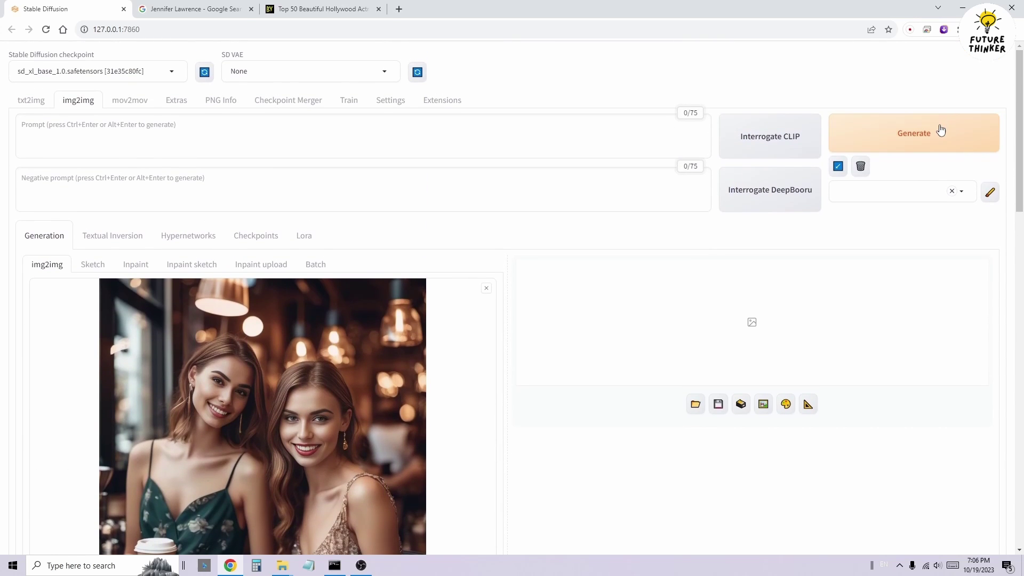
- Run an img2img generation and enlarge the result
{"action": "scroll", "coordinate": [590, 355], "scroll_direction": "down", "scroll_amount": 4}
{"action": "scroll", "coordinate": [578, 352], "scroll_direction": "down", "scroll_amount": 4}
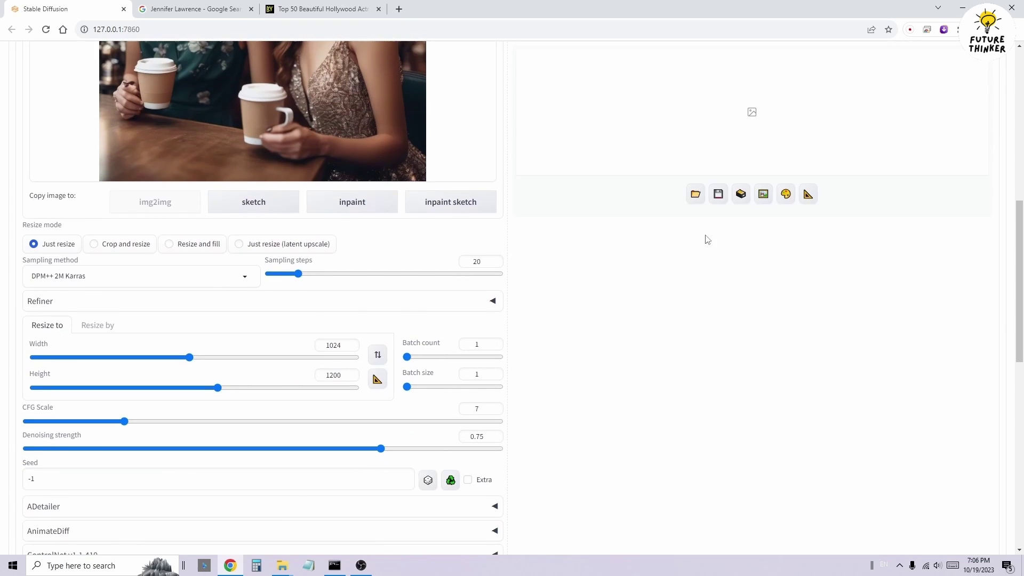
{"action": "scroll", "coordinate": [707, 239], "scroll_direction": "up", "scroll_amount": 8}
{"action": "left_click", "coordinate": [874, 151]}
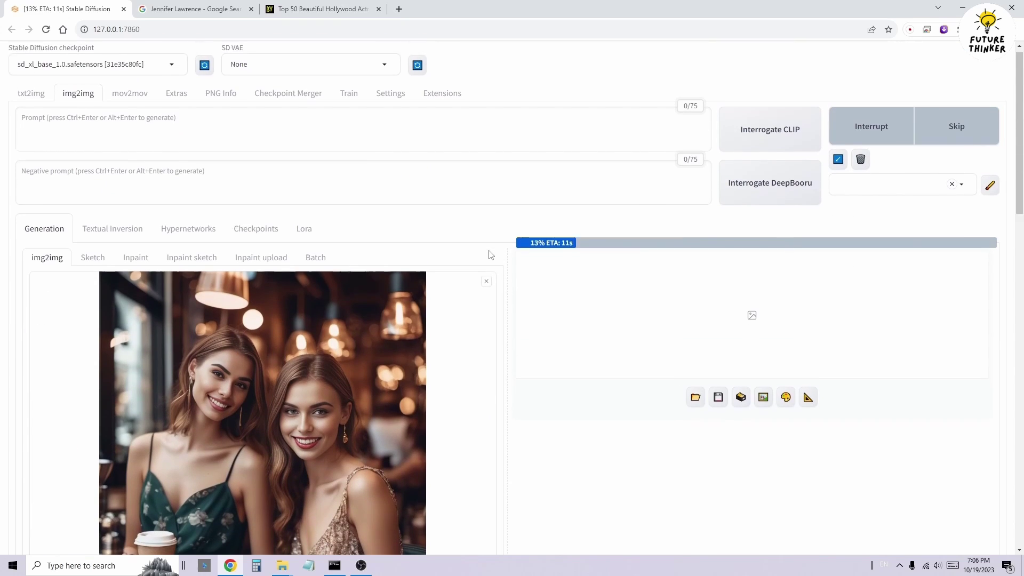
{"action": "scroll", "coordinate": [488, 255], "scroll_direction": "down", "scroll_amount": 4}
{"action": "scroll", "coordinate": [494, 256], "scroll_direction": "up", "scroll_amount": 4}
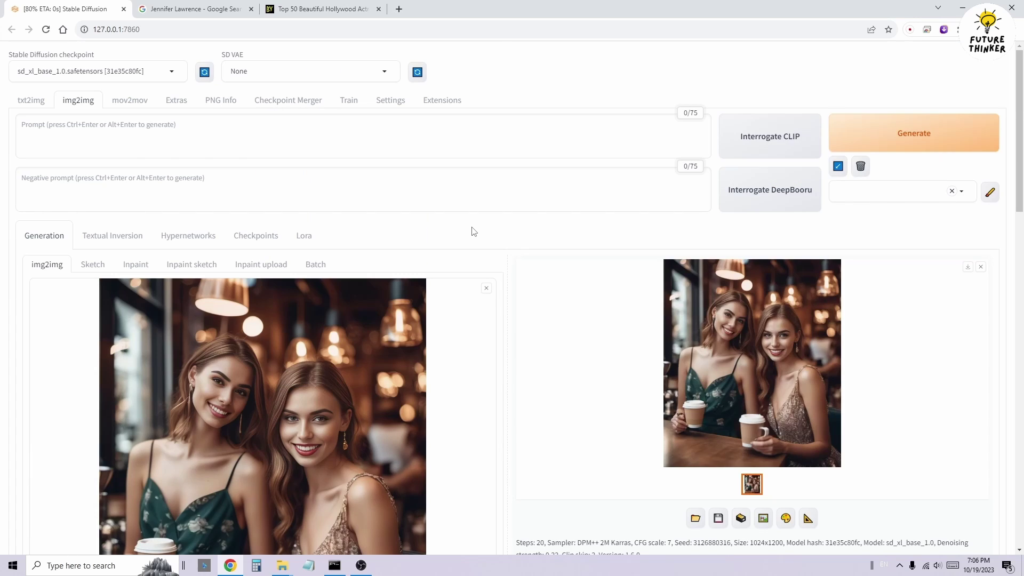
{"action": "left_click", "coordinate": [775, 372]}
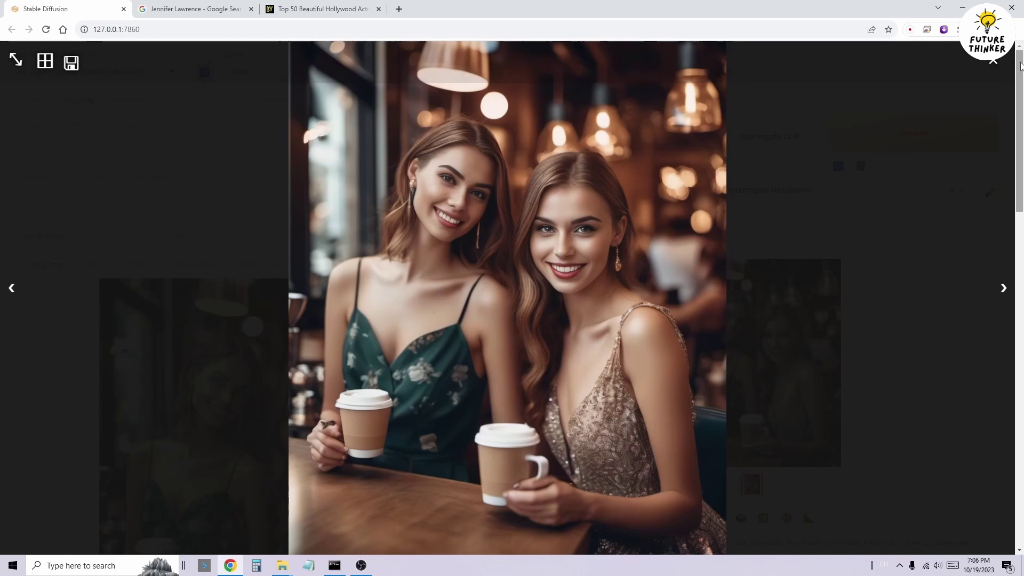
- Close the preview and check the ReActor log in the console
{"action": "left_click", "coordinate": [993, 63]}
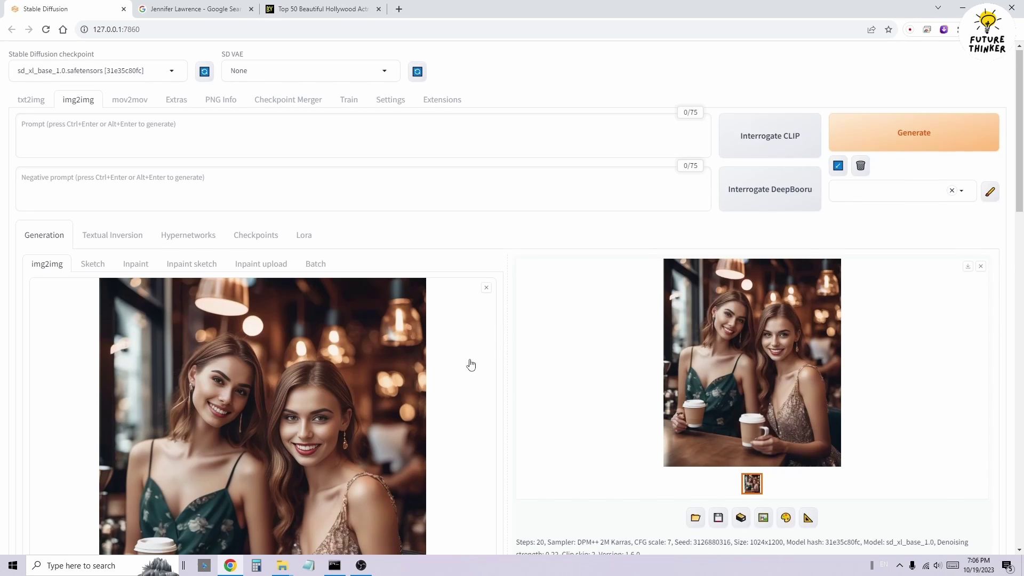
{"action": "scroll", "coordinate": [469, 361], "scroll_direction": "down", "scroll_amount": 10}
{"action": "left_click", "coordinate": [334, 566]}
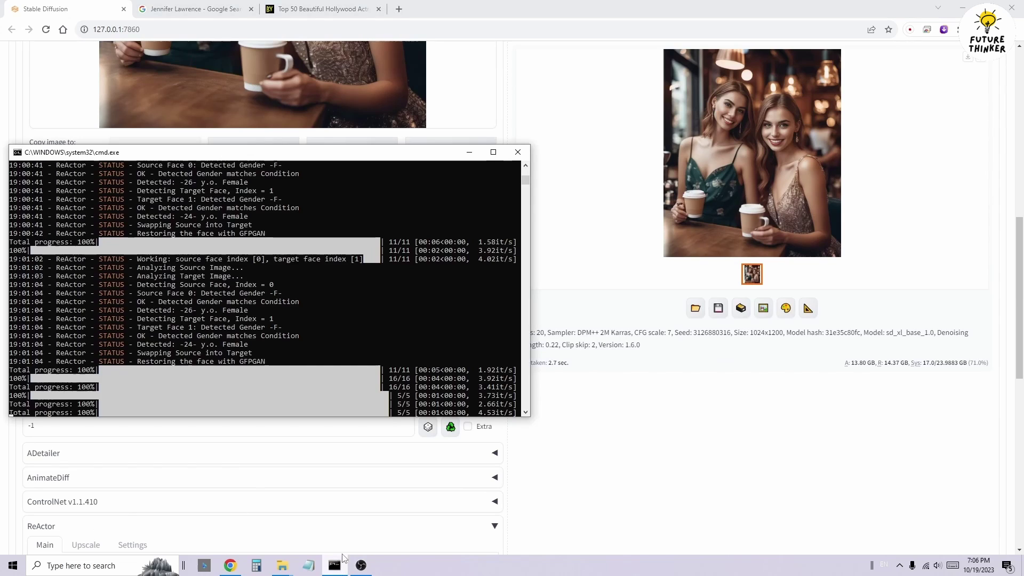
{"action": "left_click", "coordinate": [635, 483]}
{"action": "scroll", "coordinate": [560, 457], "scroll_direction": "down", "scroll_amount": 4}
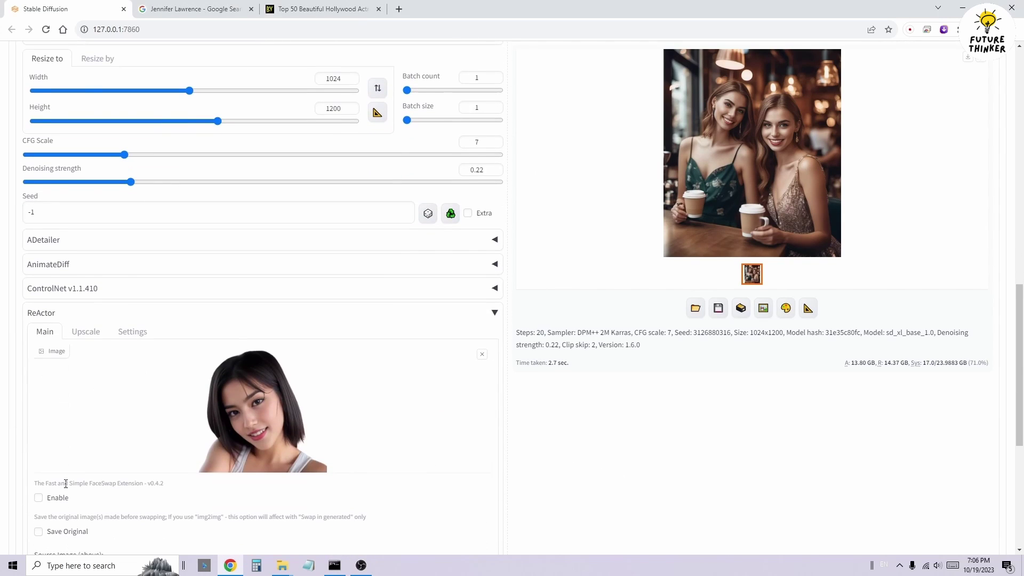
- Enable ReActor and generate the face-swapped image, viewing it full size
{"action": "left_click", "coordinate": [49, 501]}
{"action": "scroll", "coordinate": [382, 502], "scroll_direction": "up", "scroll_amount": 14}
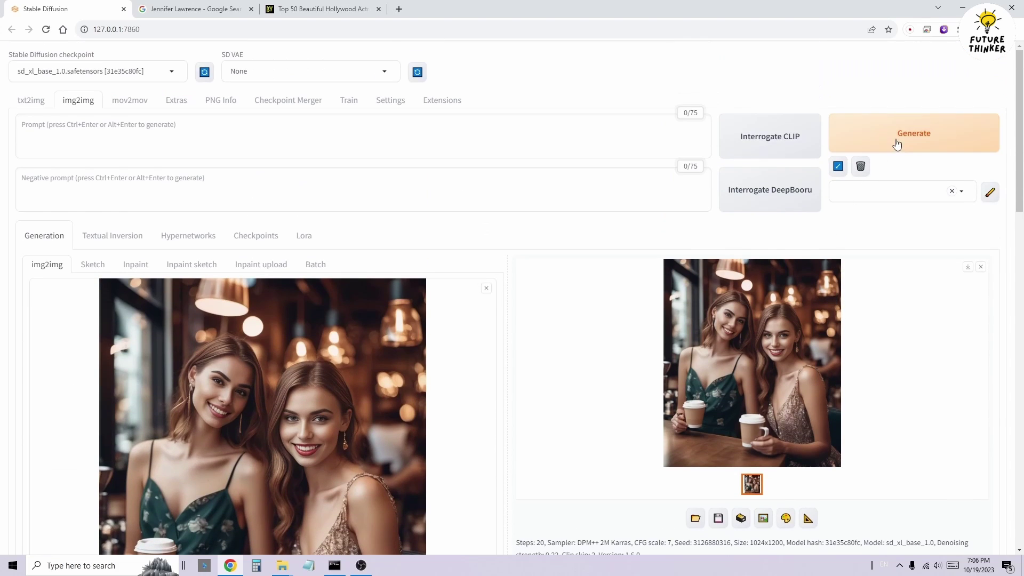
{"action": "left_click", "coordinate": [897, 144]}
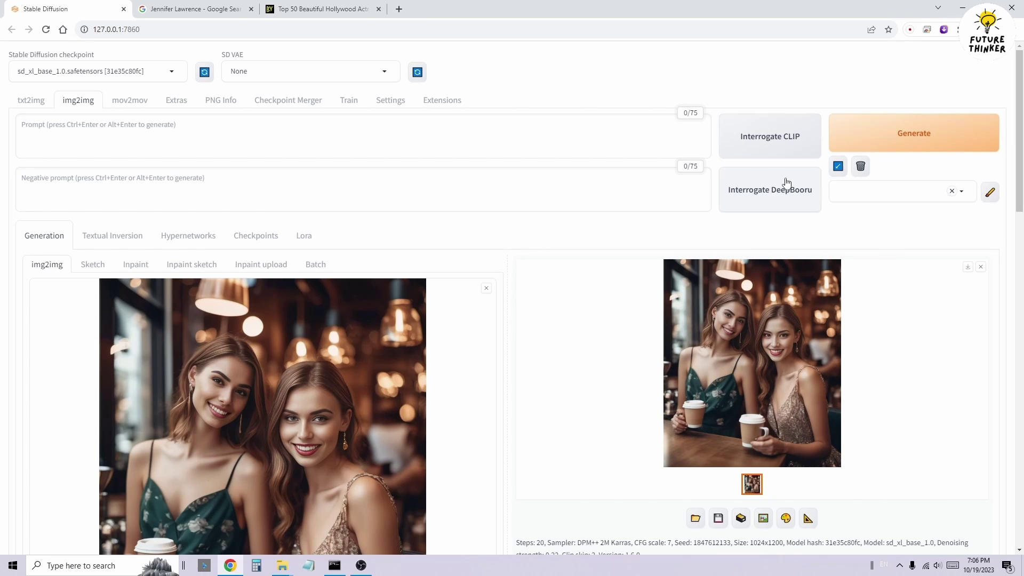
{"action": "left_click", "coordinate": [681, 305]}
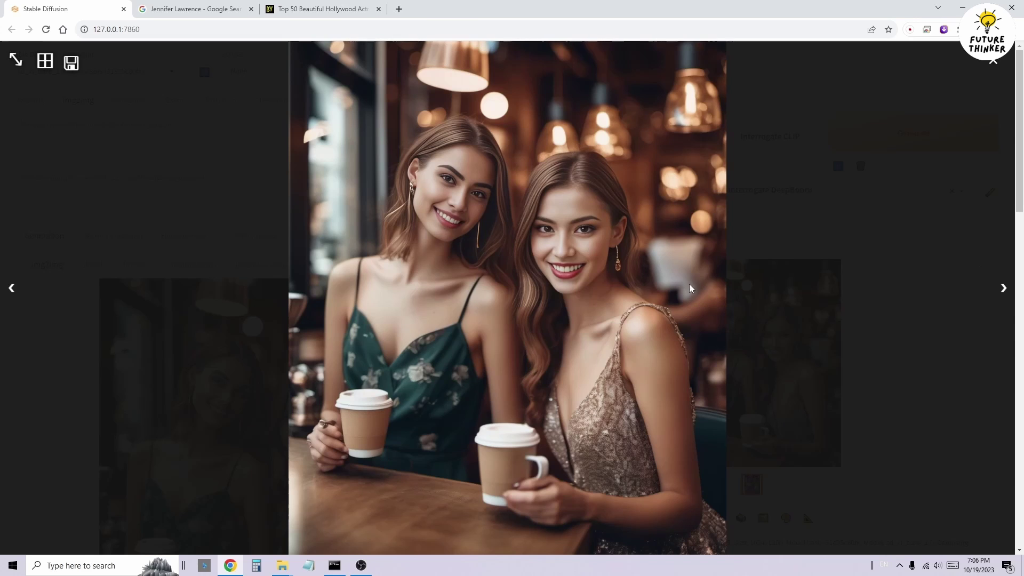
- Re-inspect the face-swapped result full size
{"action": "left_click", "coordinate": [744, 318]}
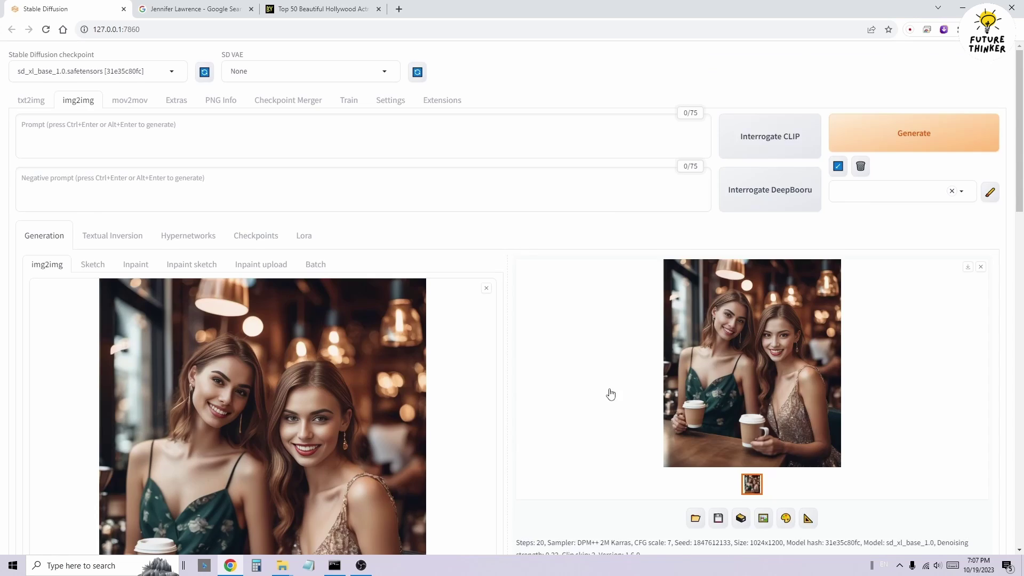
{"action": "scroll", "coordinate": [586, 389], "scroll_direction": "down", "scroll_amount": 15}
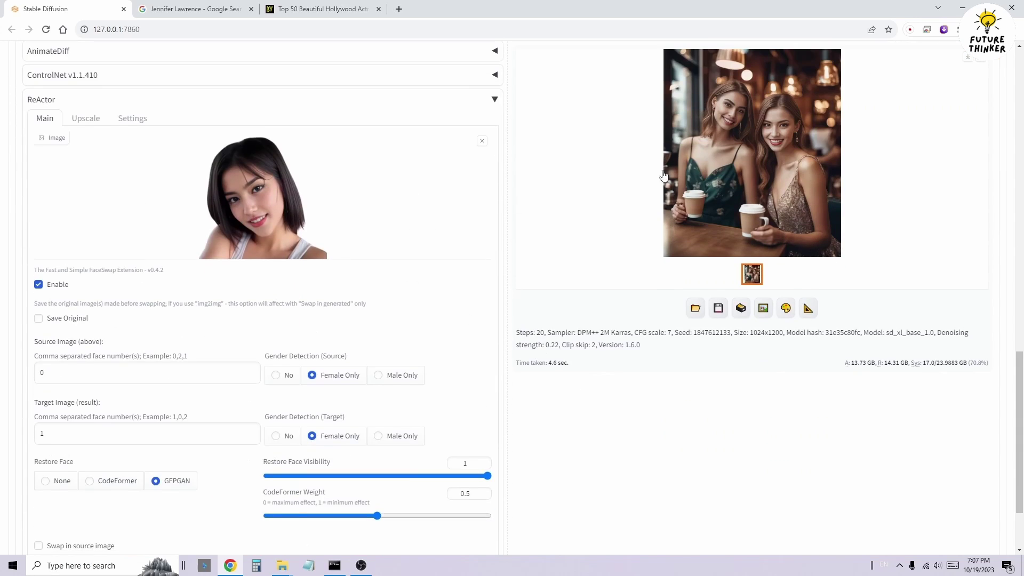
{"action": "left_click", "coordinate": [729, 151]}
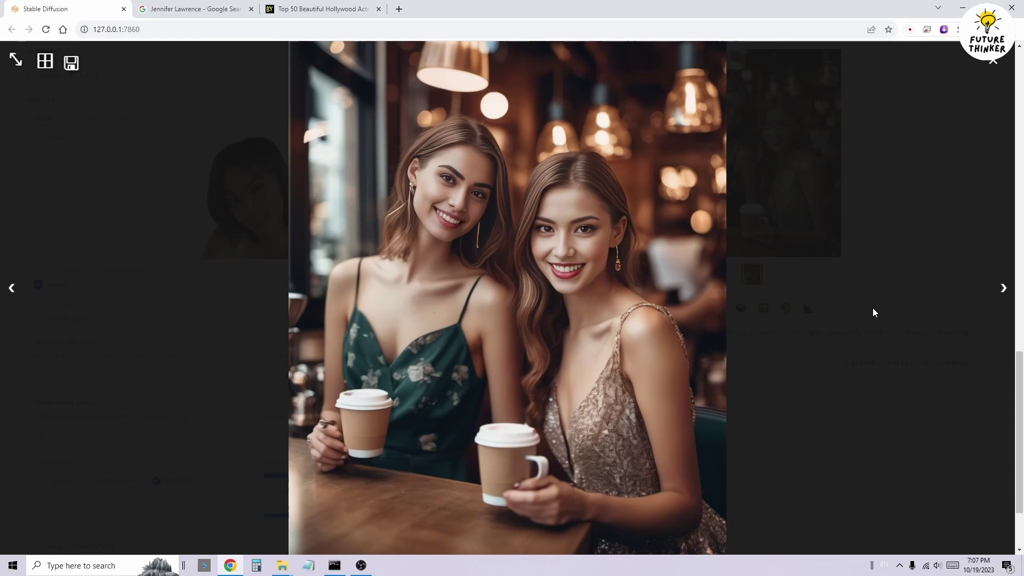
{"action": "left_click", "coordinate": [877, 377]}
{"action": "scroll", "coordinate": [585, 231], "scroll_direction": "up", "scroll_amount": 10}
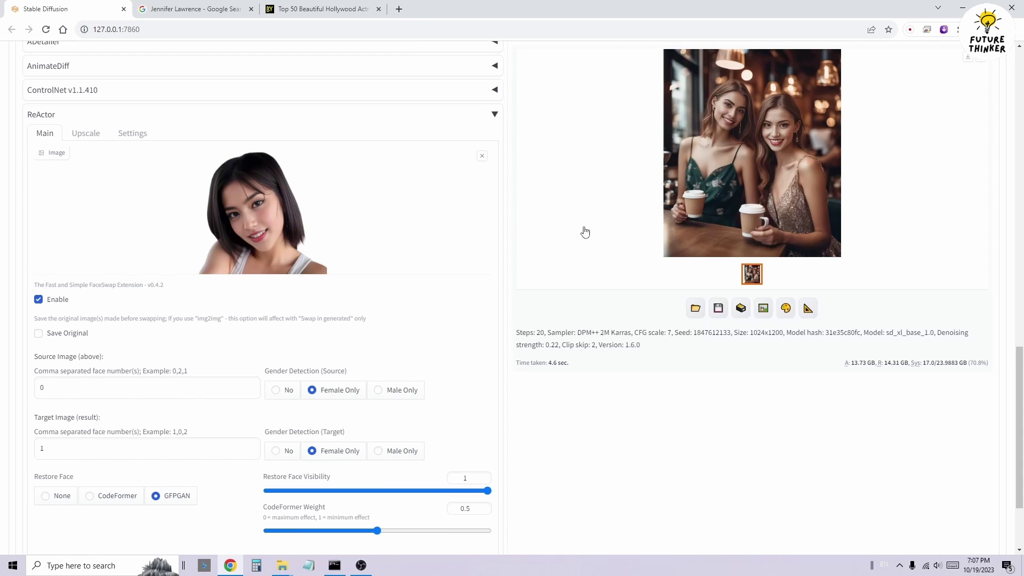
{"action": "scroll", "coordinate": [585, 231], "scroll_direction": "up", "scroll_amount": 1}
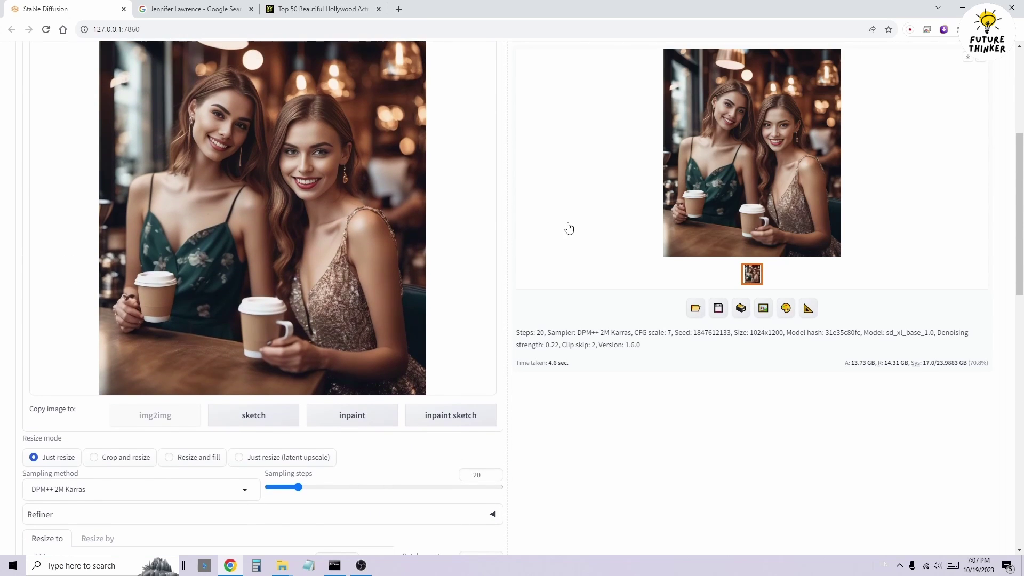
{"action": "scroll", "coordinate": [567, 227], "scroll_direction": "up", "scroll_amount": 1}
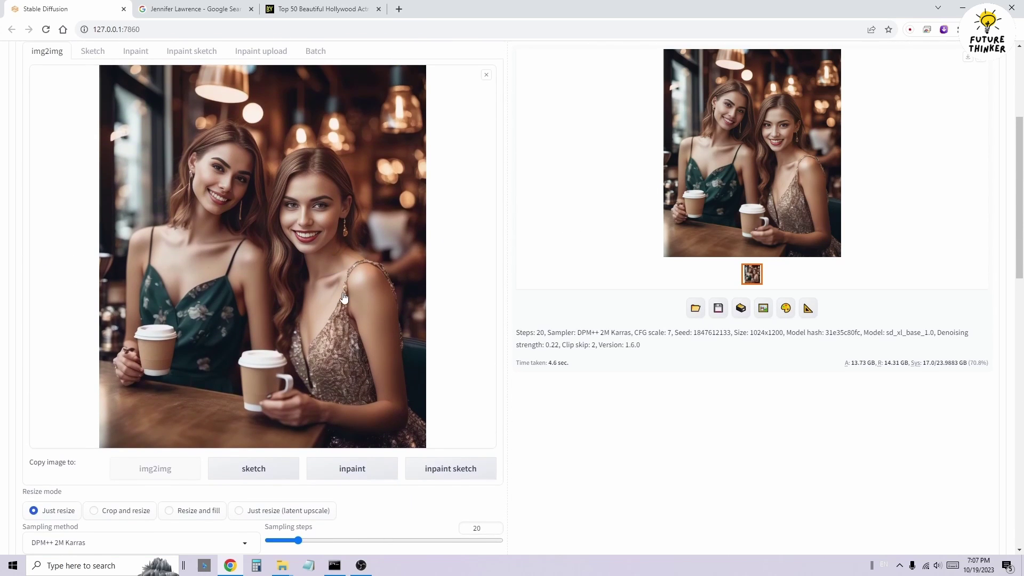
- Send the face-swapped result to img2img as the new input image
{"action": "left_click", "coordinate": [767, 314]}
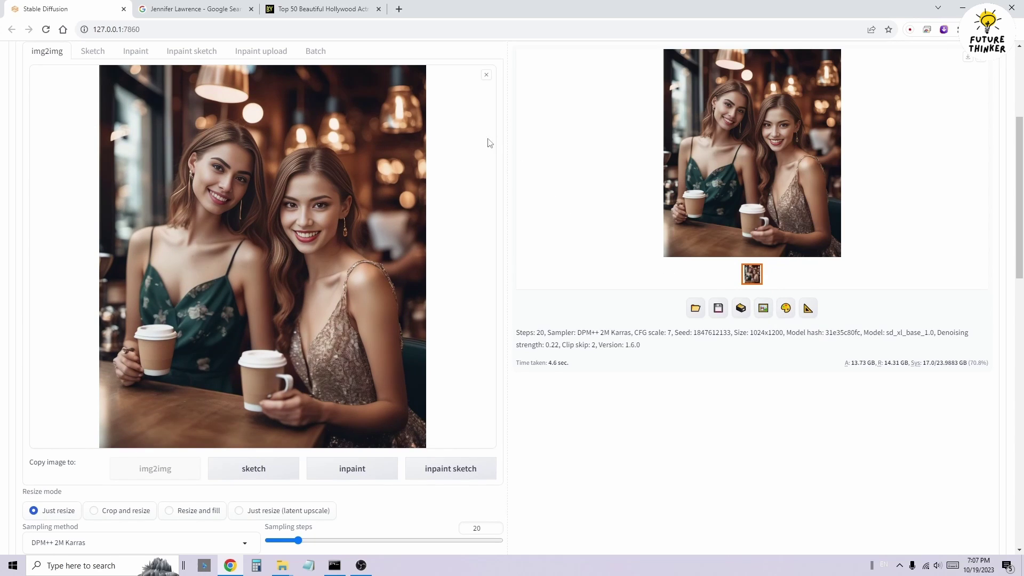
{"action": "left_click", "coordinate": [978, 62]}
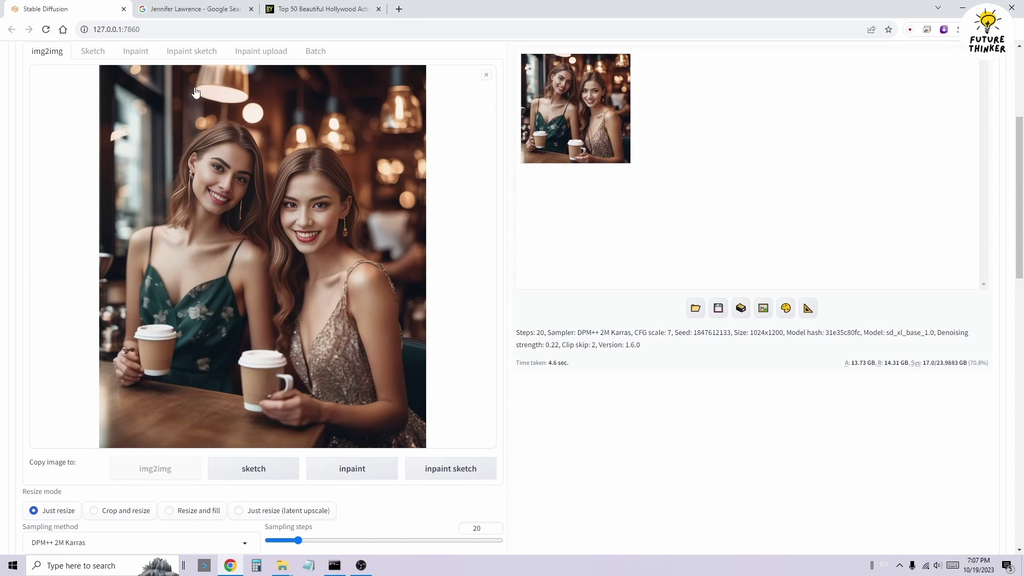
{"action": "scroll", "coordinate": [182, 161], "scroll_direction": "up", "scroll_amount": 4}
{"action": "scroll", "coordinate": [129, 195], "scroll_direction": "down", "scroll_amount": 4}
{"action": "scroll", "coordinate": [344, 267], "scroll_direction": "down", "scroll_amount": 10}
{"action": "scroll", "coordinate": [344, 267], "scroll_direction": "down", "scroll_amount": 6}
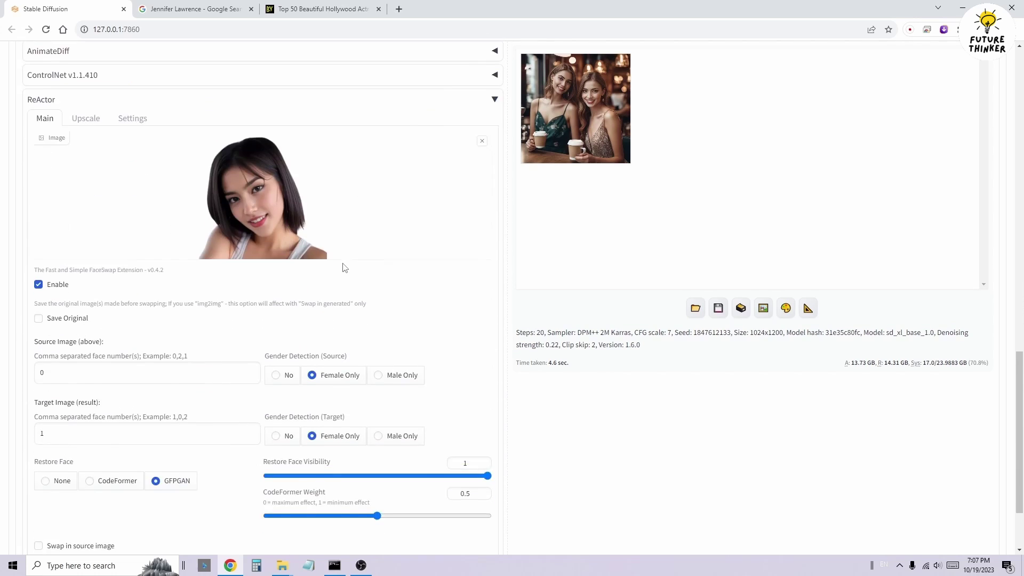
{"action": "scroll", "coordinate": [467, 281], "scroll_direction": "up", "scroll_amount": 3}
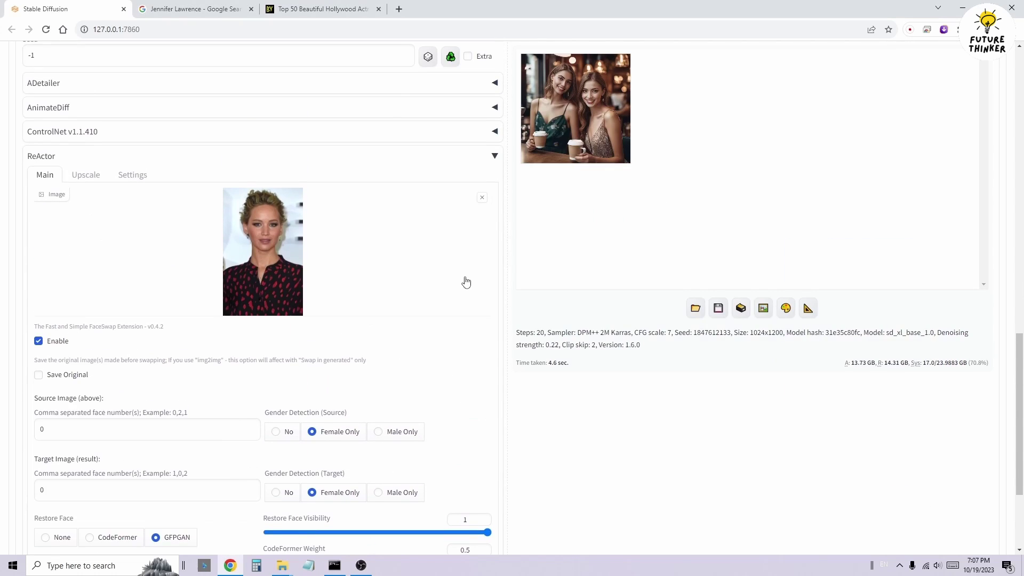
- Generate the 1024x1200 image with the new source face on face 0 and inspect it
{"action": "scroll", "coordinate": [510, 278], "scroll_direction": "up", "scroll_amount": 5}
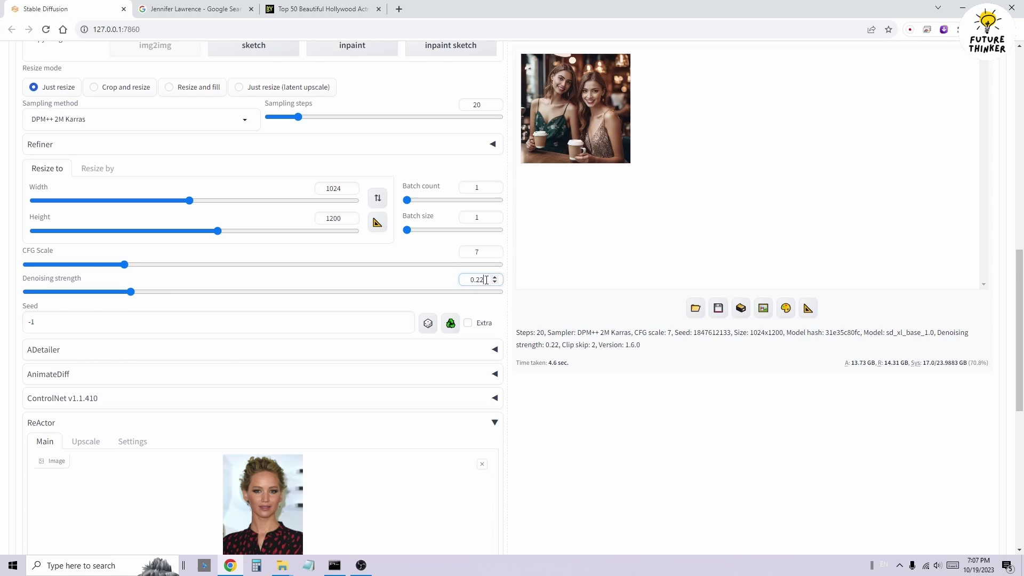
{"action": "scroll", "coordinate": [802, 404], "scroll_direction": "up", "scroll_amount": 5}
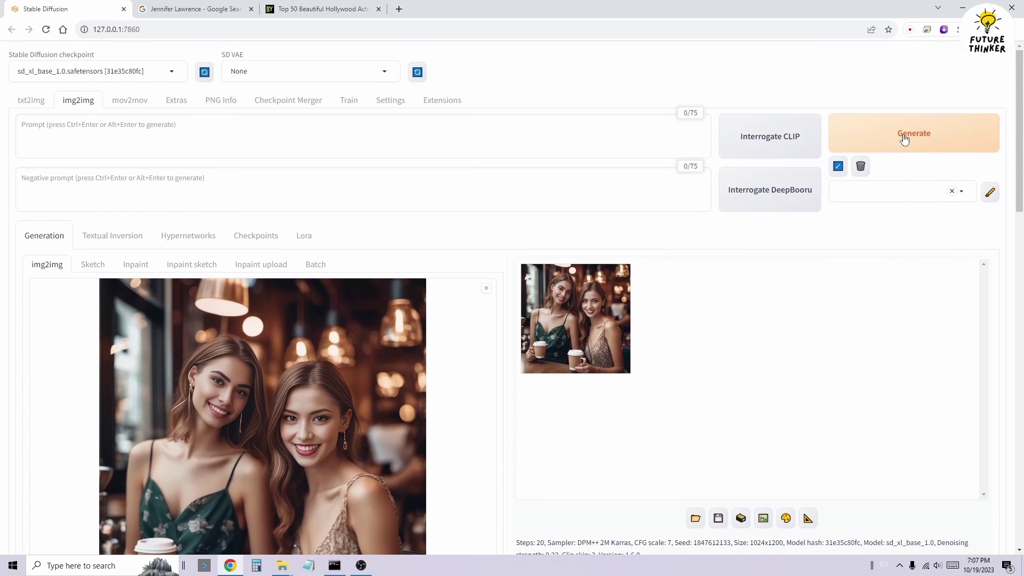
{"action": "left_click", "coordinate": [904, 138]}
{"action": "scroll", "coordinate": [543, 191], "scroll_direction": "down", "scroll_amount": 3}
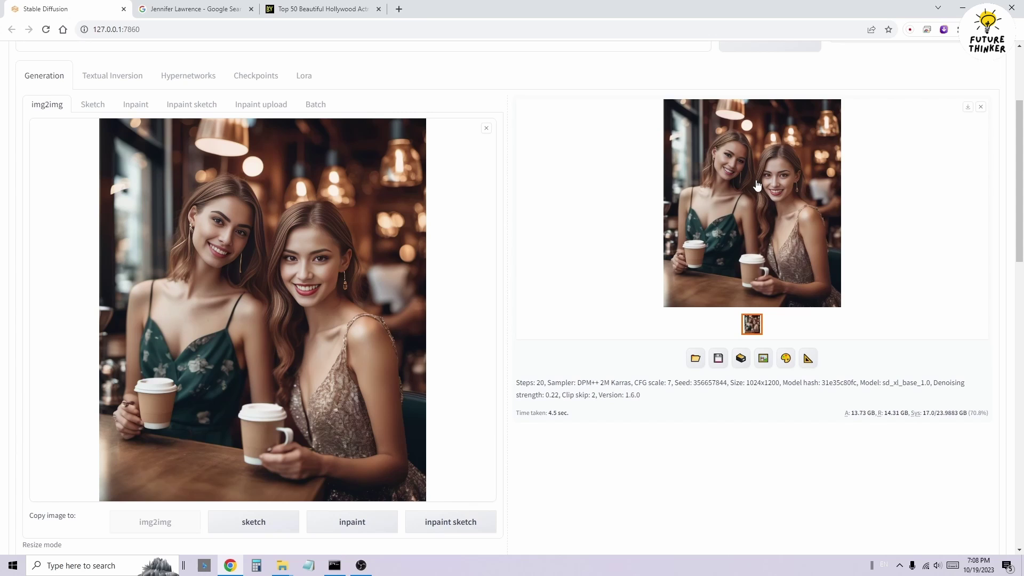
{"action": "left_click", "coordinate": [757, 185]}
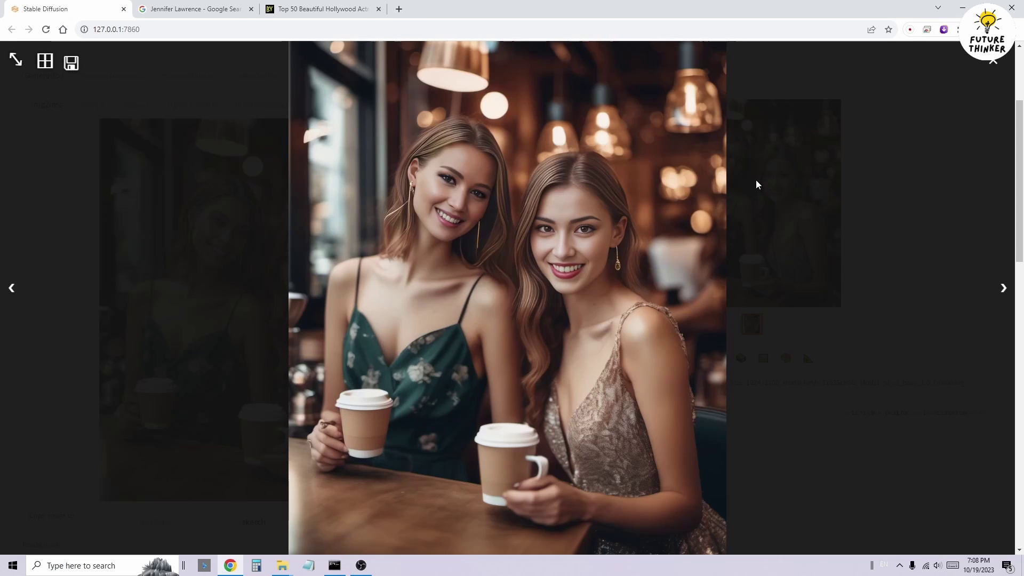
{"action": "left_click", "coordinate": [192, 265]}
- Enlarge the previous result to compare the swapped faces
{"action": "scroll", "coordinate": [197, 256], "scroll_direction": "down", "scroll_amount": 10}
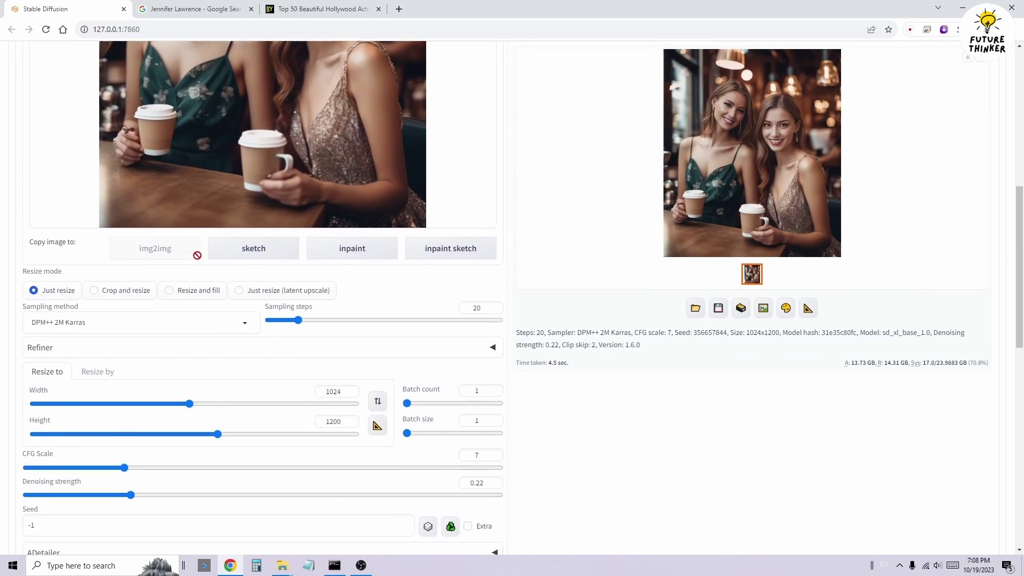
{"action": "scroll", "coordinate": [198, 255], "scroll_direction": "down", "scroll_amount": 3}
{"action": "scroll", "coordinate": [621, 234], "scroll_direction": "down", "scroll_amount": 2}
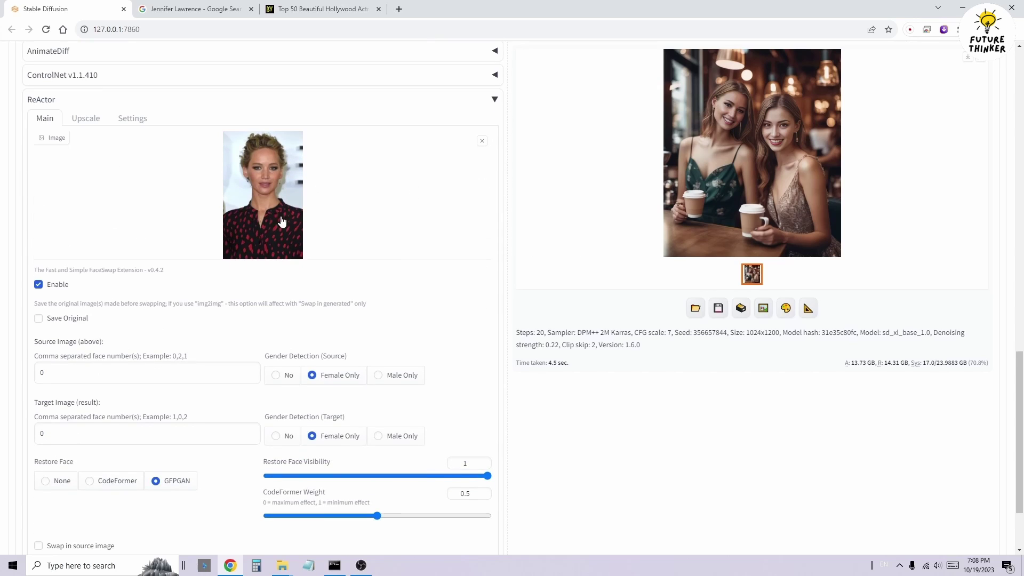
{"action": "left_click", "coordinate": [697, 159]}
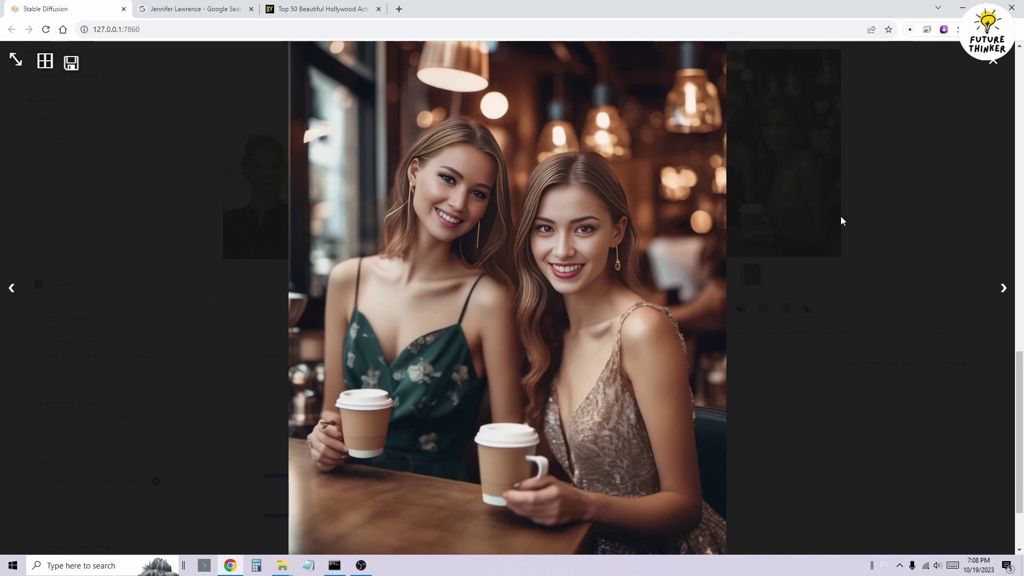
{"action": "left_click", "coordinate": [730, 233]}
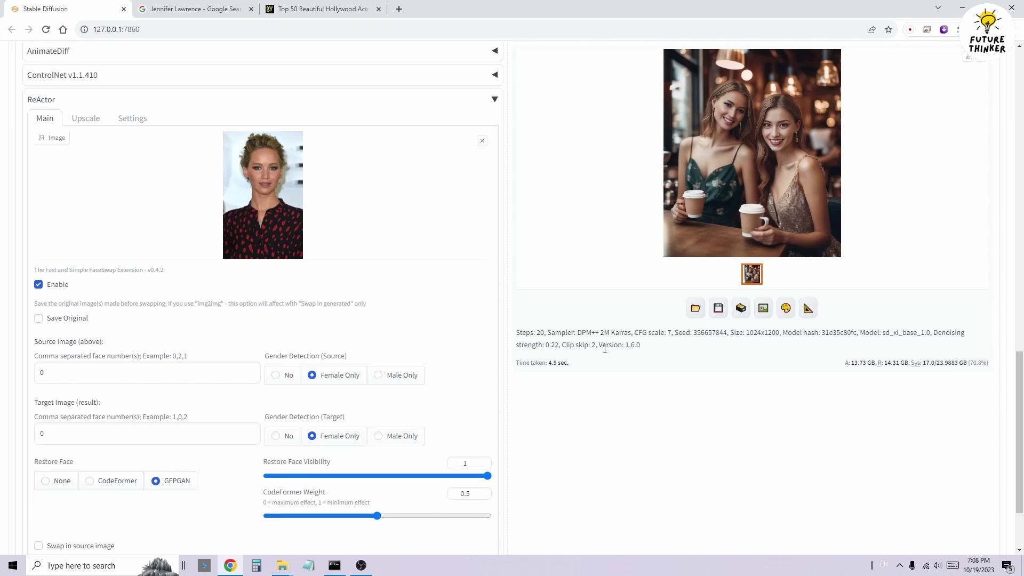
{"action": "scroll", "coordinate": [605, 349], "scroll_direction": "up", "scroll_amount": 15}
{"action": "key", "text": "ctrl+Return"}
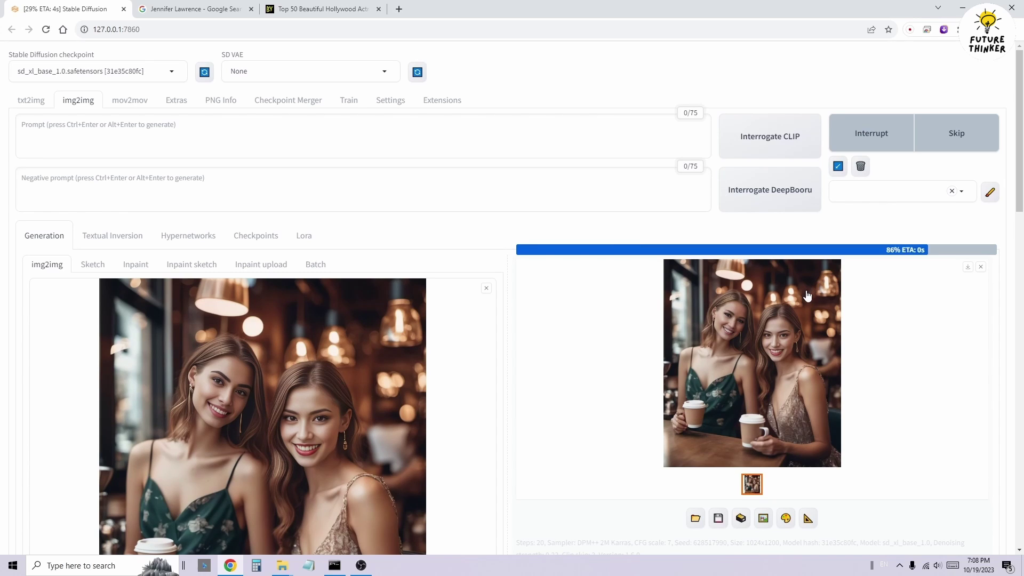
{"action": "scroll", "coordinate": [533, 294], "scroll_direction": "down", "scroll_amount": 2}
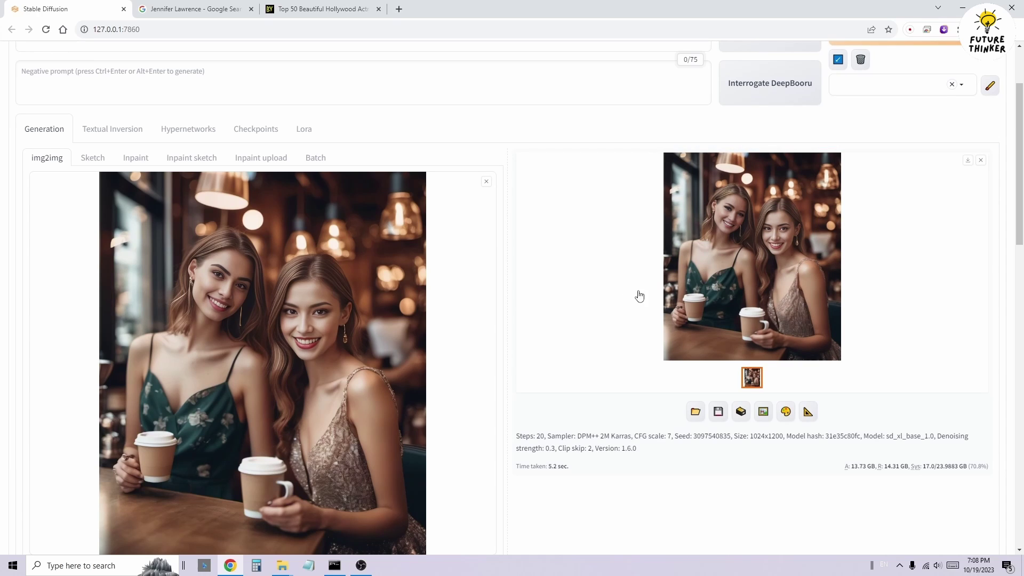
{"action": "left_click", "coordinate": [798, 272]}
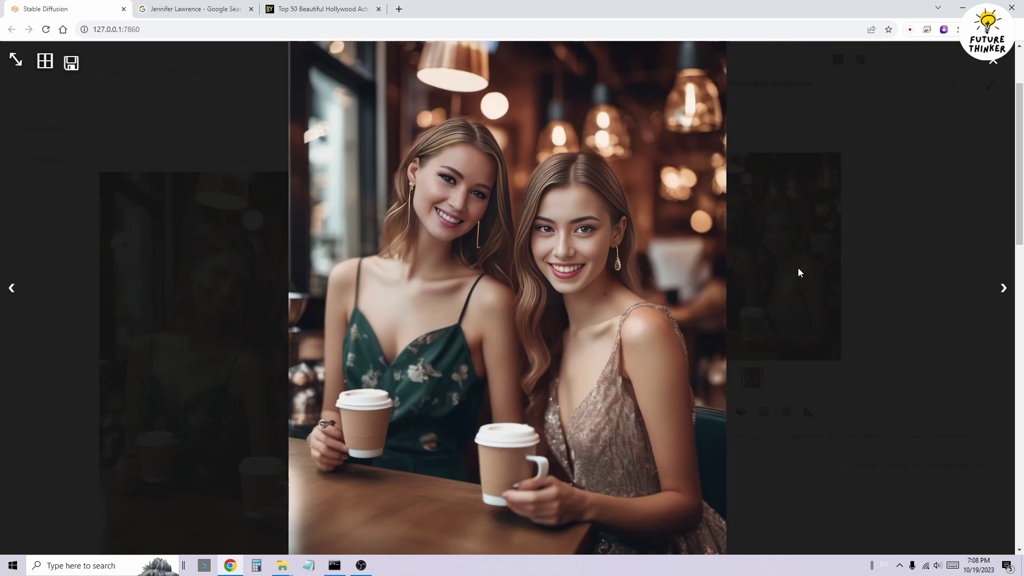